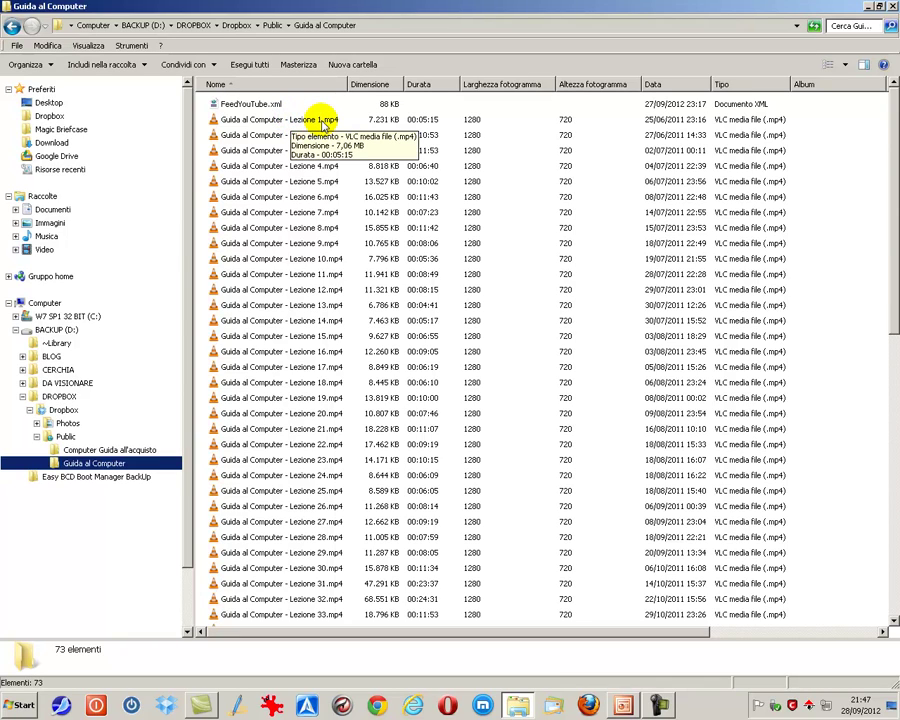
# Select the non-adjacent videos Lezione 1, 2, 3, 5, 11 and 16 together in the Guida al Computer folder
pyautogui.rightClick(324, 121)
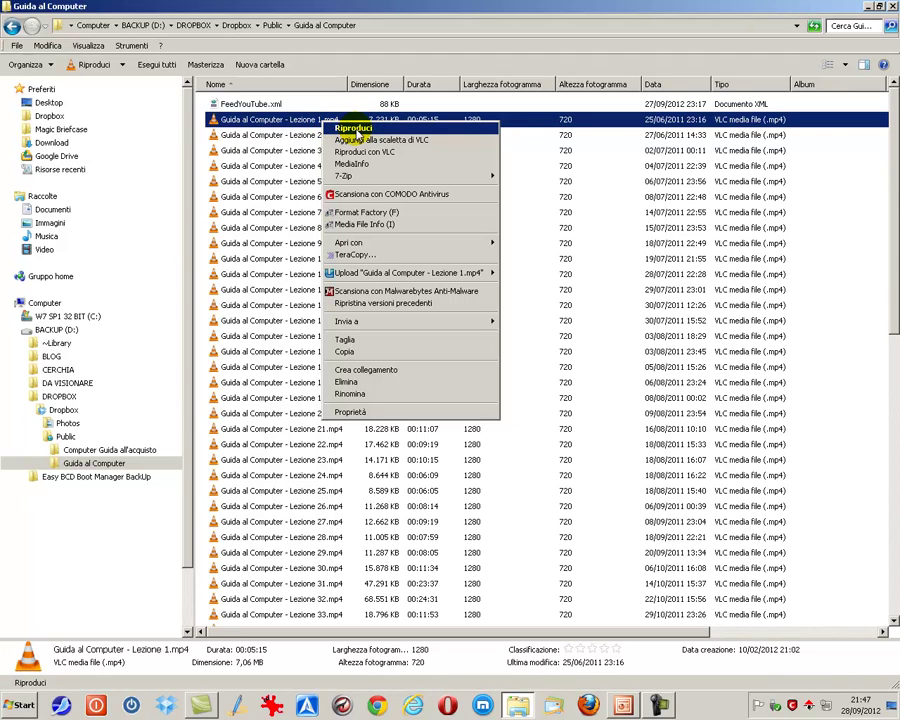
pyautogui.click(237, 121)
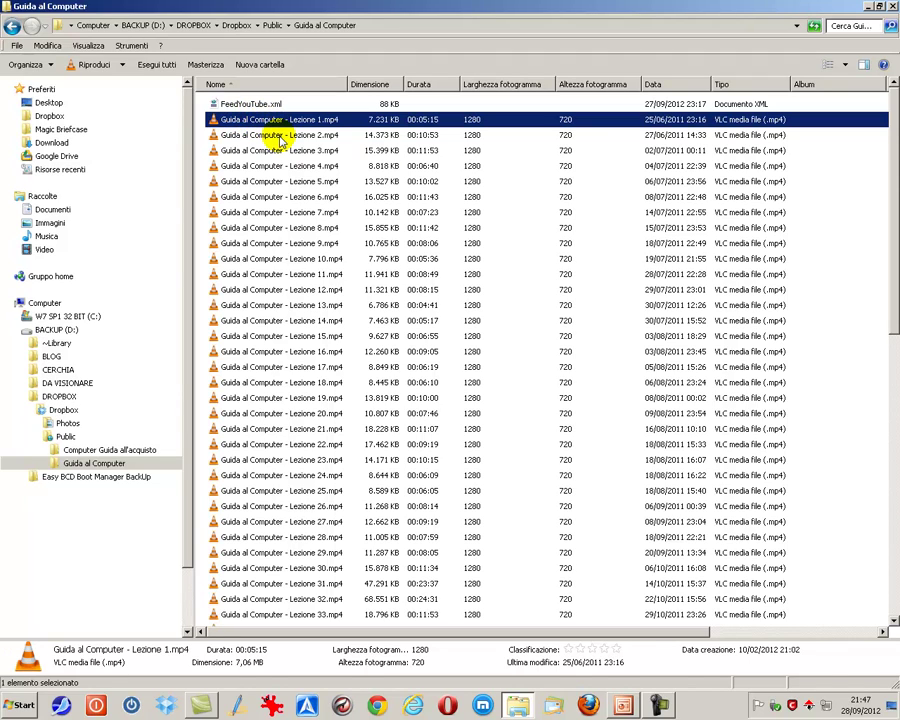
pyautogui.keyDown('ctrl'); pyautogui.click(280, 137); pyautogui.keyUp('ctrl')
pyautogui.keyDown('ctrl'); pyautogui.click(287, 151); pyautogui.keyUp('ctrl')
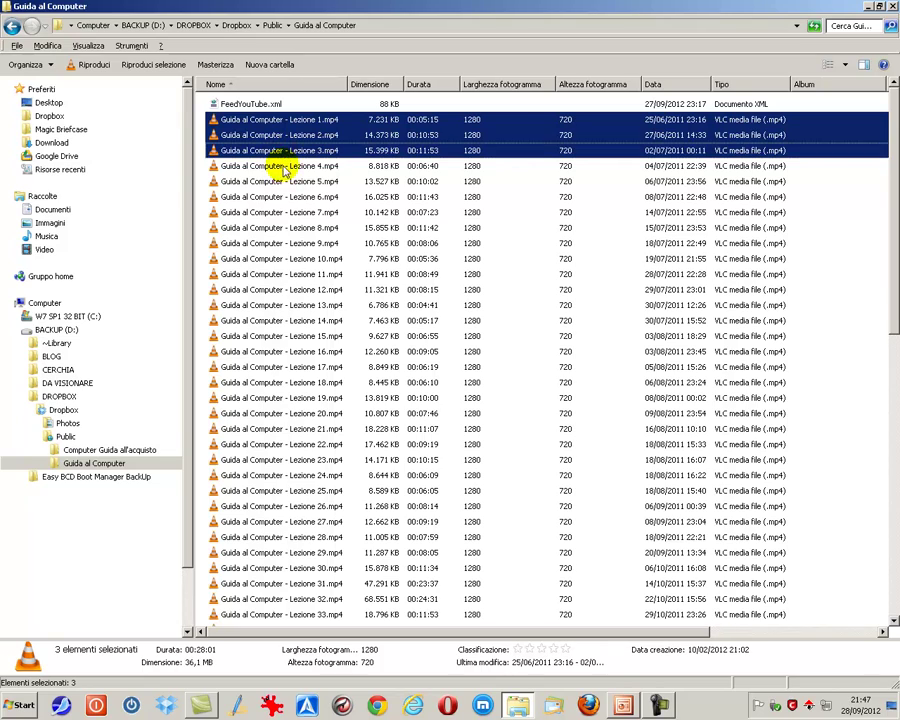
pyautogui.keyDown('ctrl'); pyautogui.click(285, 182); pyautogui.keyUp('ctrl')
pyautogui.keyDown('ctrl'); pyautogui.click(290, 273); pyautogui.keyUp('ctrl')
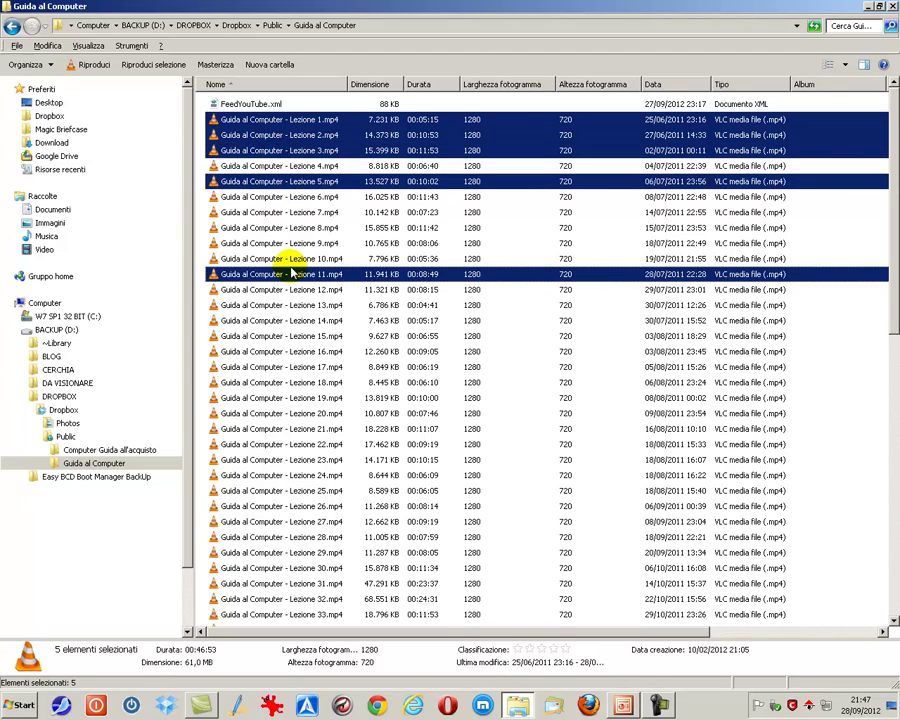
pyautogui.keyDown('ctrl'); pyautogui.click(291, 353); pyautogui.keyUp('ctrl')
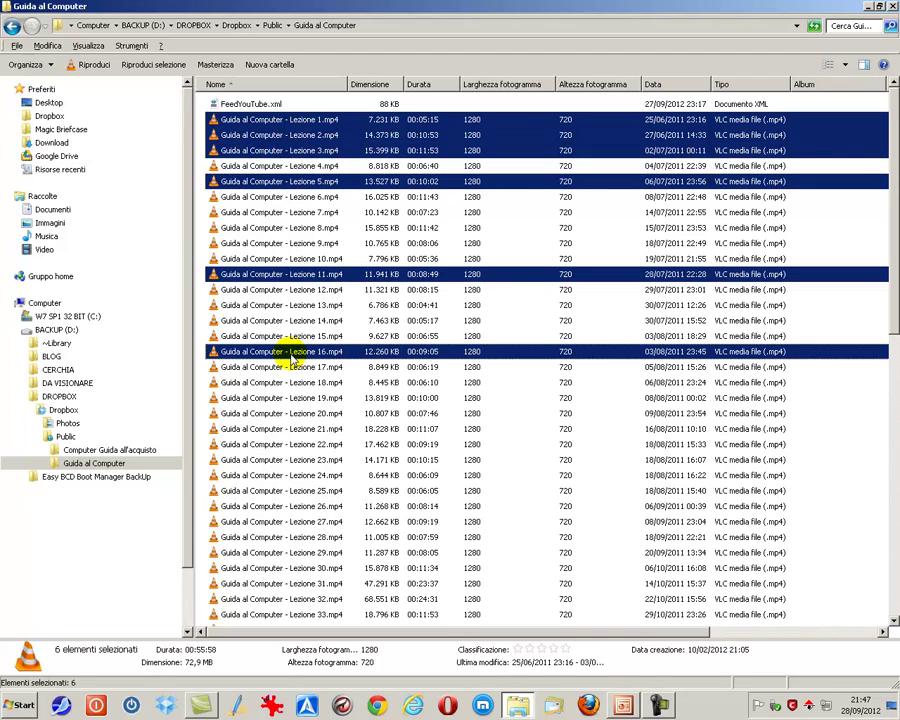
# Select the contiguous range of videos from Lezione 1 through Lezione 7
pyautogui.click(272, 120)
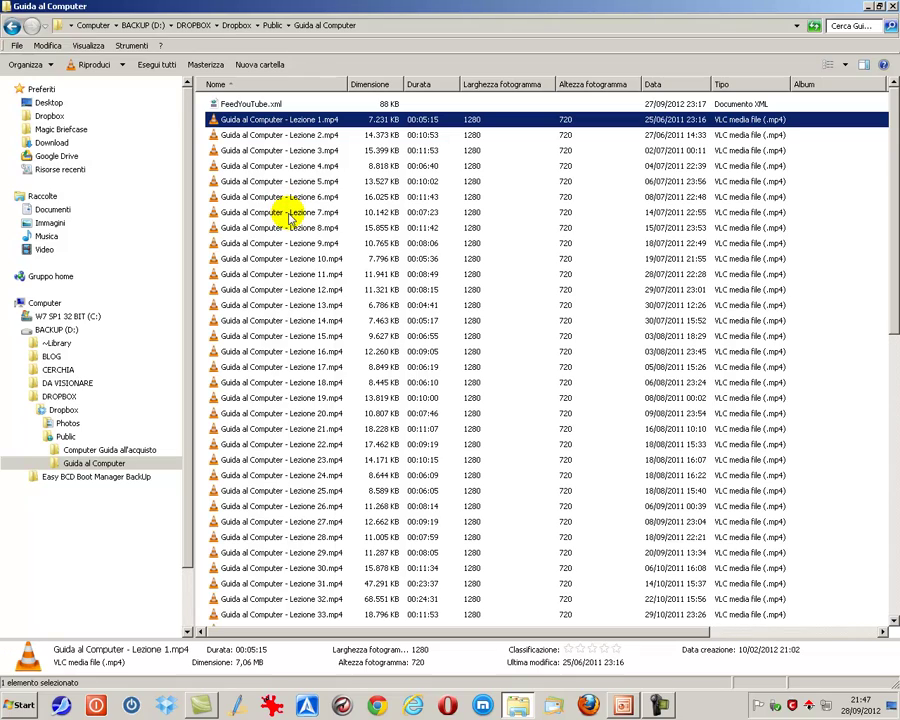
pyautogui.moveTo(290, 218)
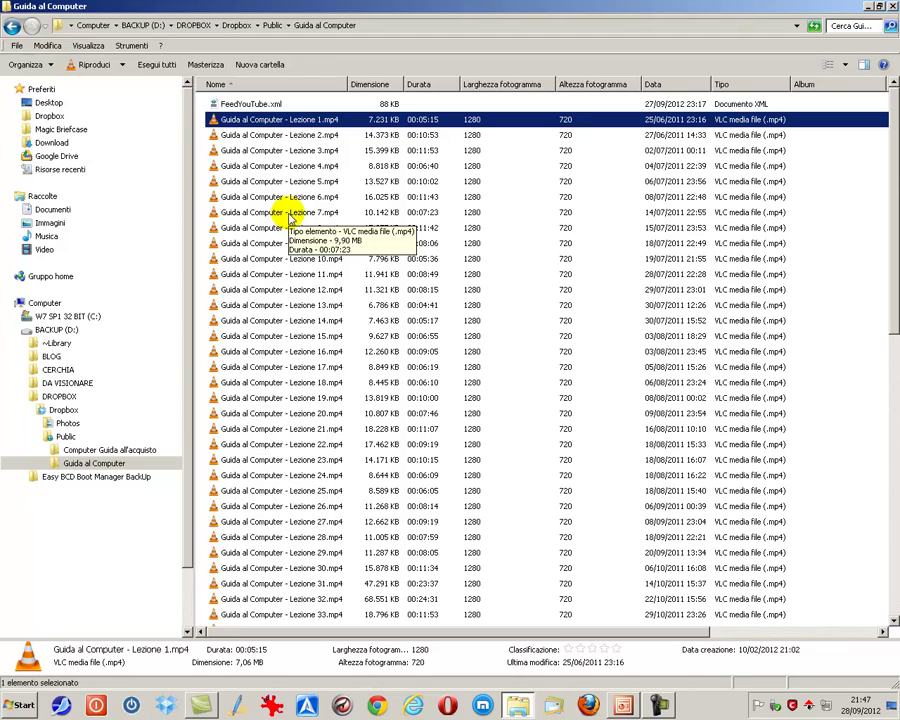
pyautogui.keyDown('shift'); pyautogui.click(290, 214); pyautogui.keyUp('shift')
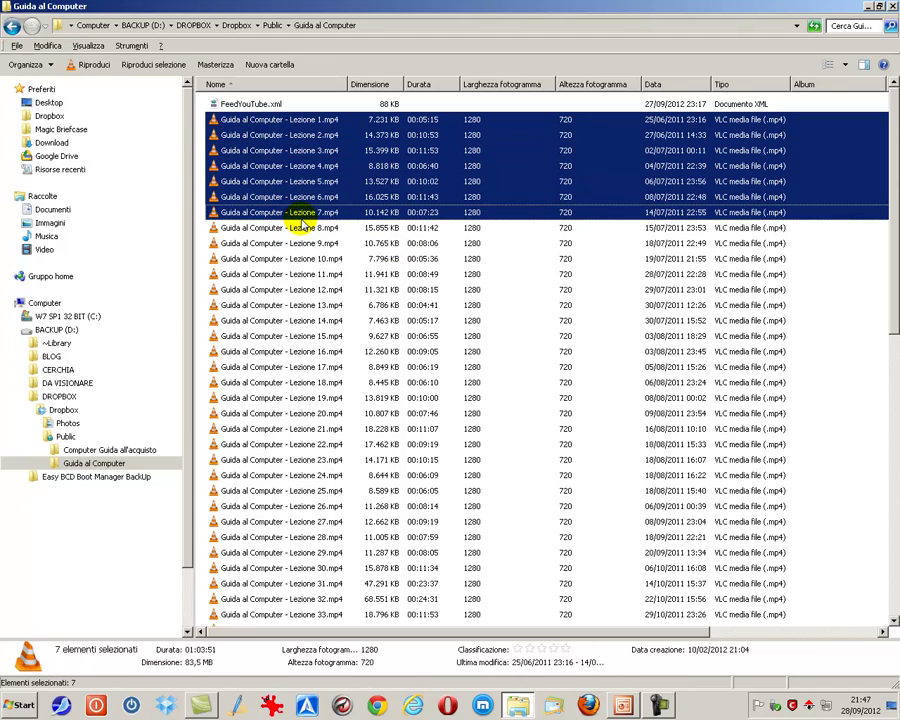
# Replace the selection with the contiguous range of videos from Lezione 2 through Lezione 12
pyautogui.click(345, 230)
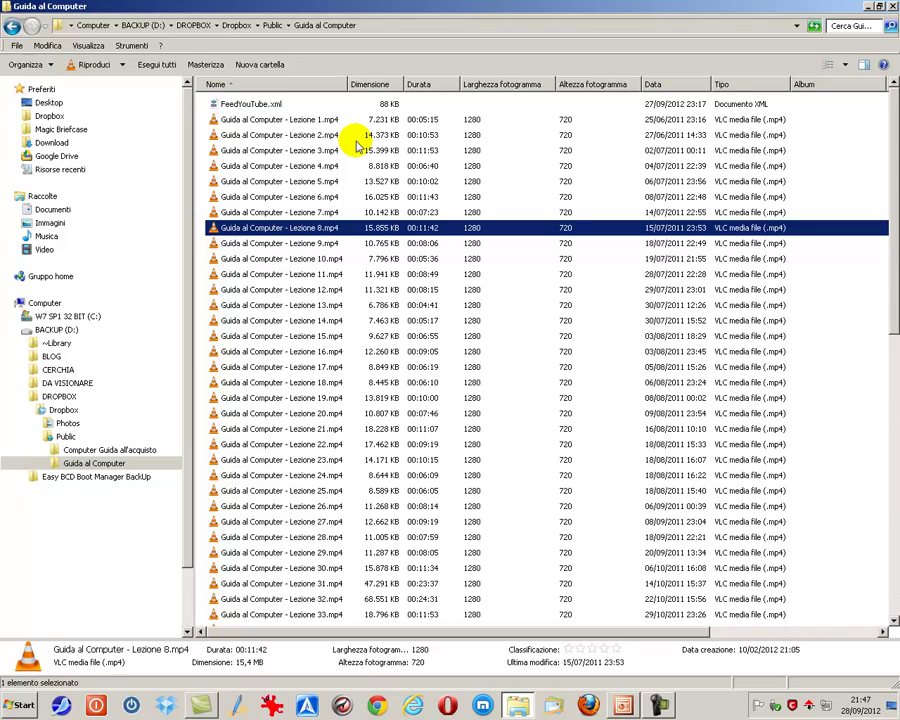
pyautogui.click(296, 136)
pyautogui.keyDown('shift'); pyautogui.click(308, 150); pyautogui.keyUp('shift')
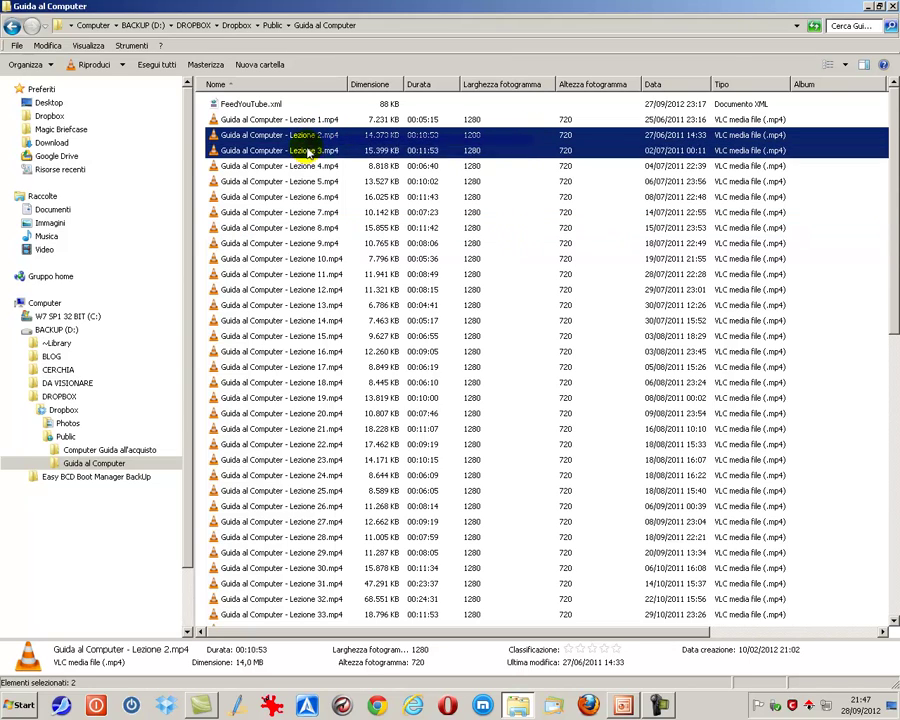
pyautogui.moveTo(308, 150); pyautogui.dragTo(318, 284)
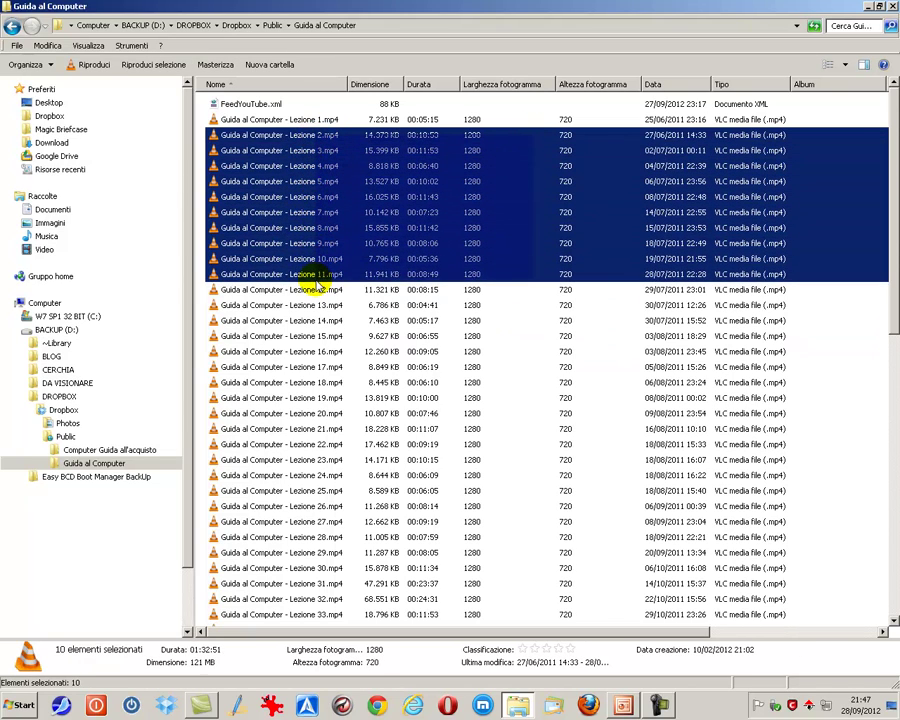
pyautogui.keyDown('shift'); pyautogui.click(318, 287); pyautogui.keyUp('shift')
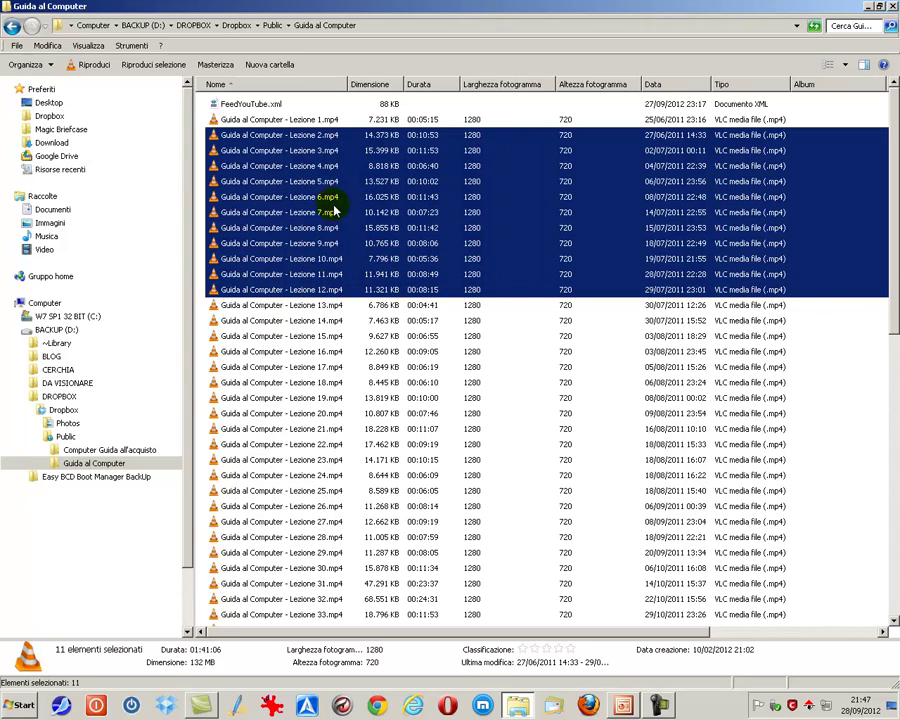
# Select the videos Lezione 2 to Lezione 4 and compare their available commands with those for Lezione 2 alone
pyautogui.click(446, 106)
pyautogui.click(295, 135)
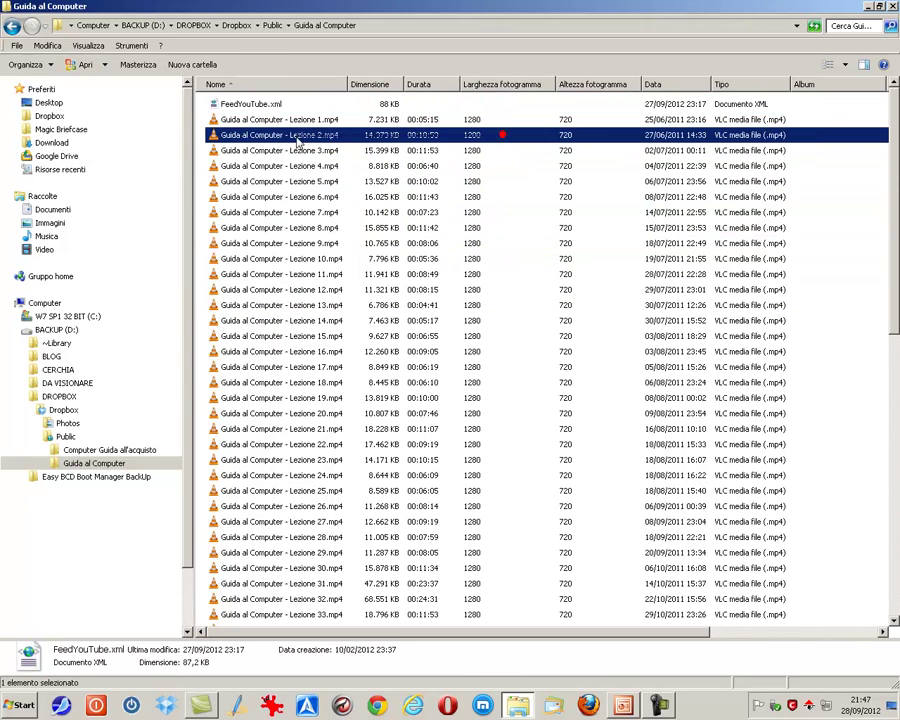
pyautogui.keyDown('shift'); pyautogui.click(290, 150); pyautogui.keyUp('shift')
pyautogui.keyDown('shift'); pyautogui.click(289, 166); pyautogui.keyUp('shift')
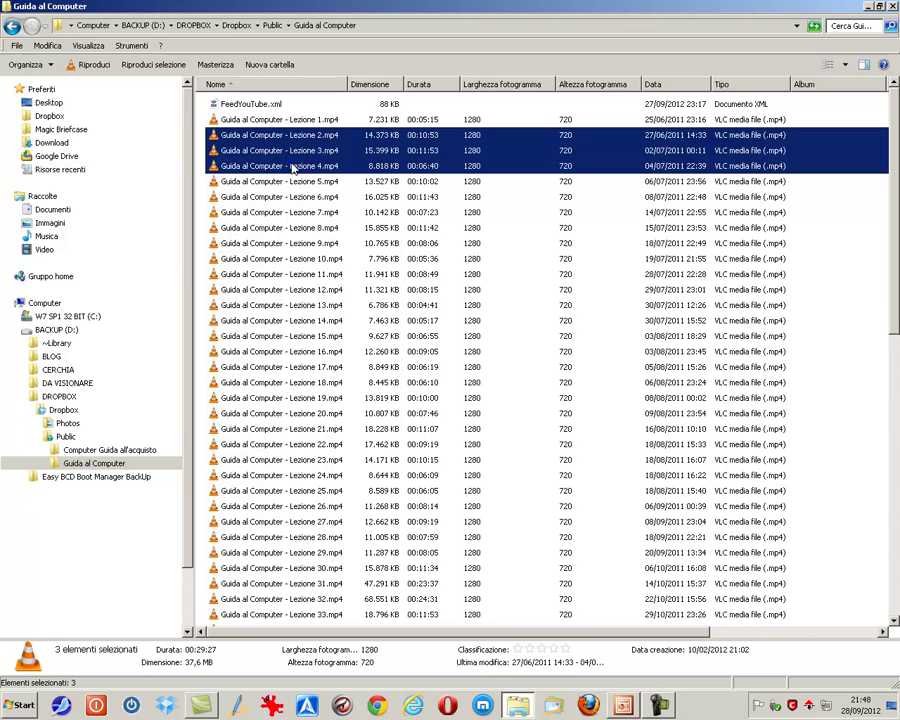
pyautogui.rightClick(292, 167)
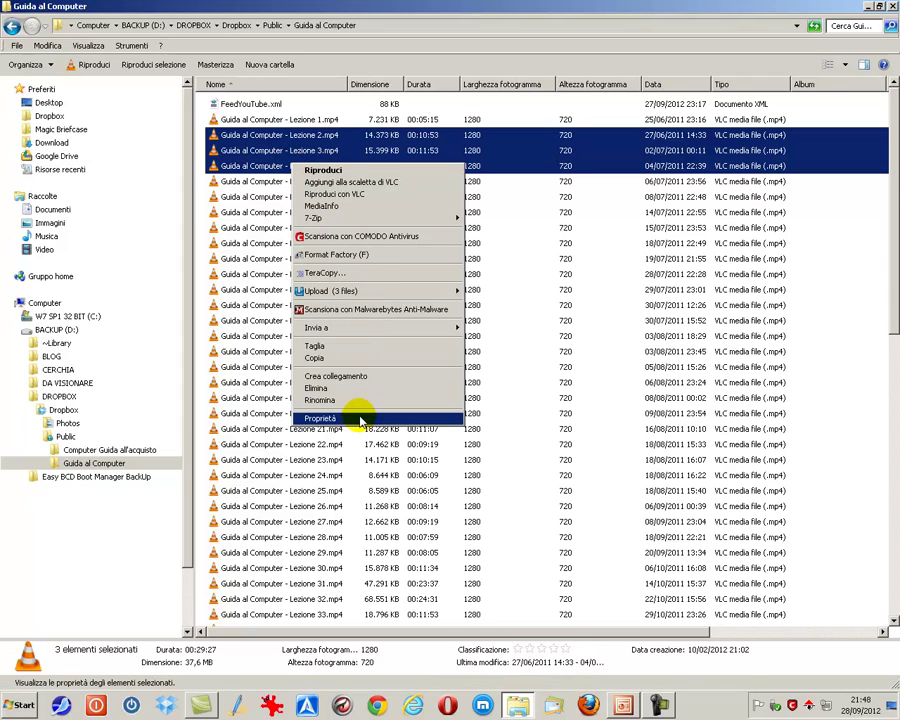
pyautogui.click(296, 135)
pyautogui.rightClick(297, 136)
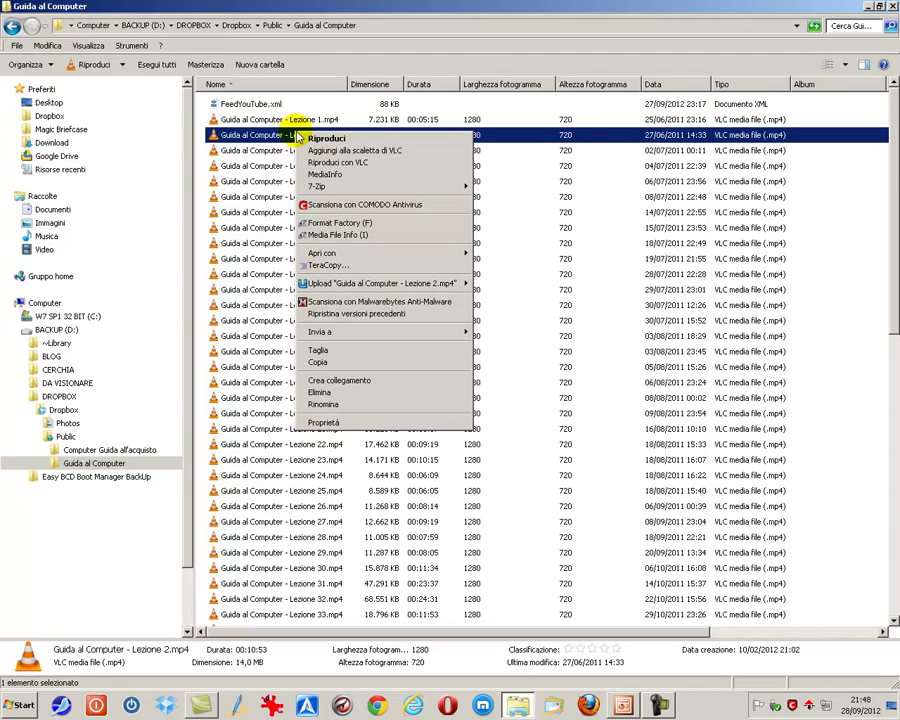
# Examine the programs offered for opening Lezione 1.mp4 and the always-use option, and close the program chooser without applying anything
pyautogui.click(287, 120)
pyautogui.rightClick(287, 120)
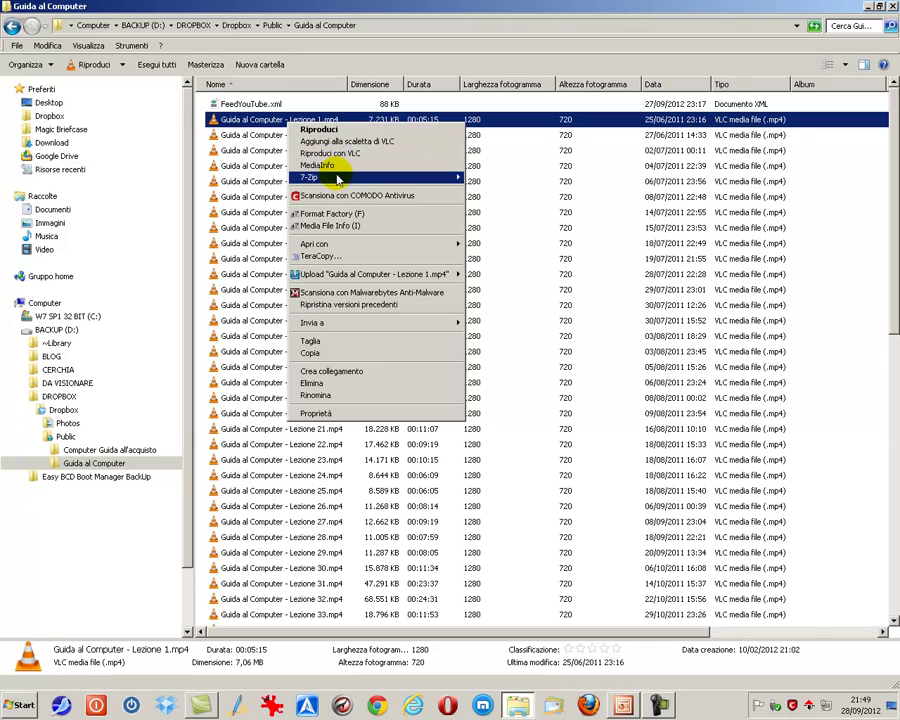
pyautogui.moveTo(320, 178)
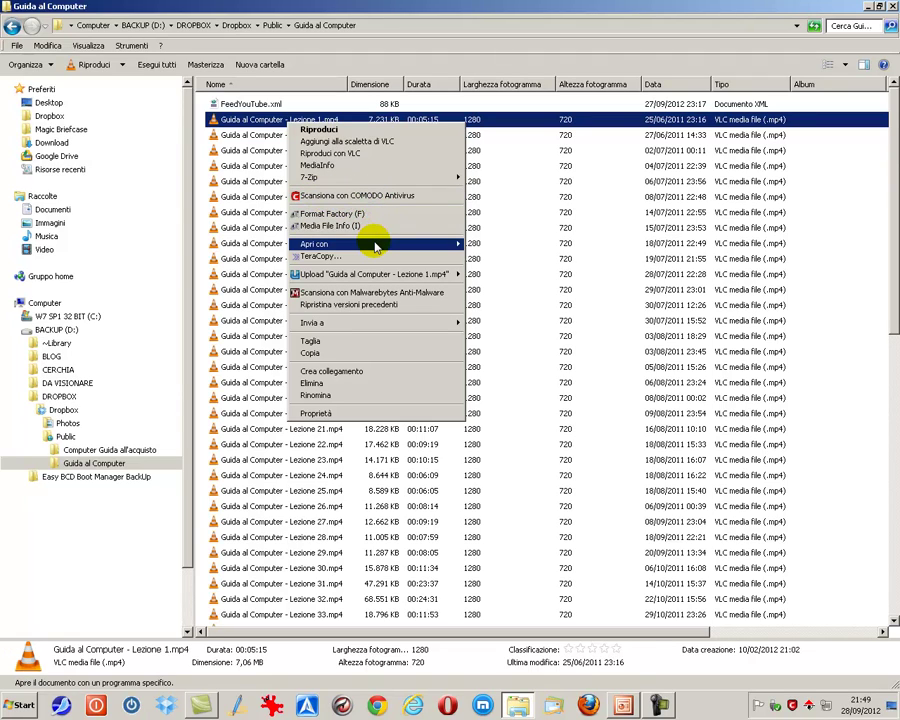
pyautogui.moveTo(376, 247)
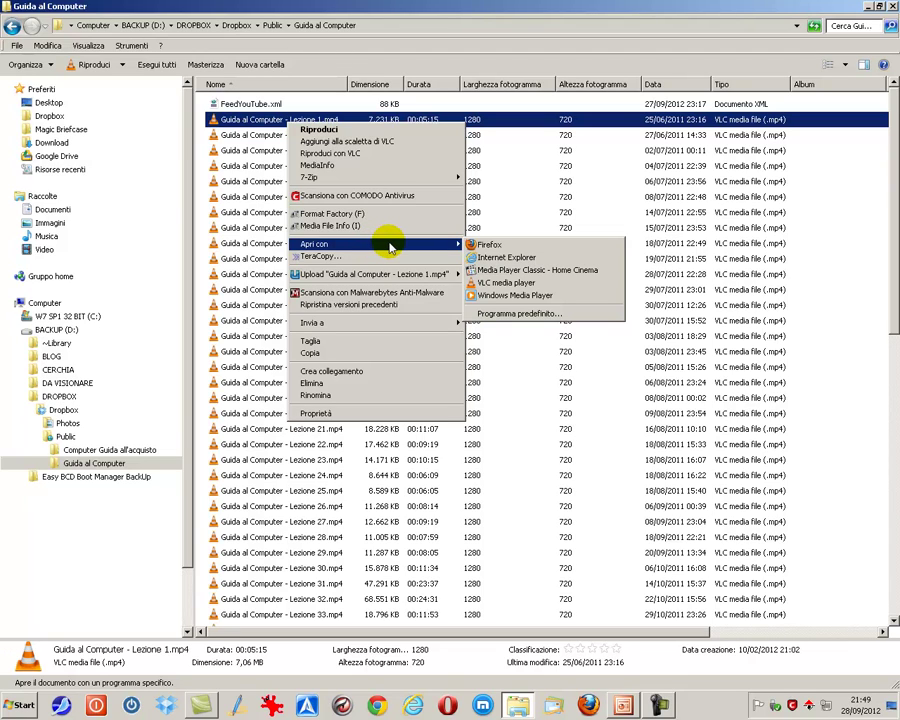
pyautogui.click(505, 315)
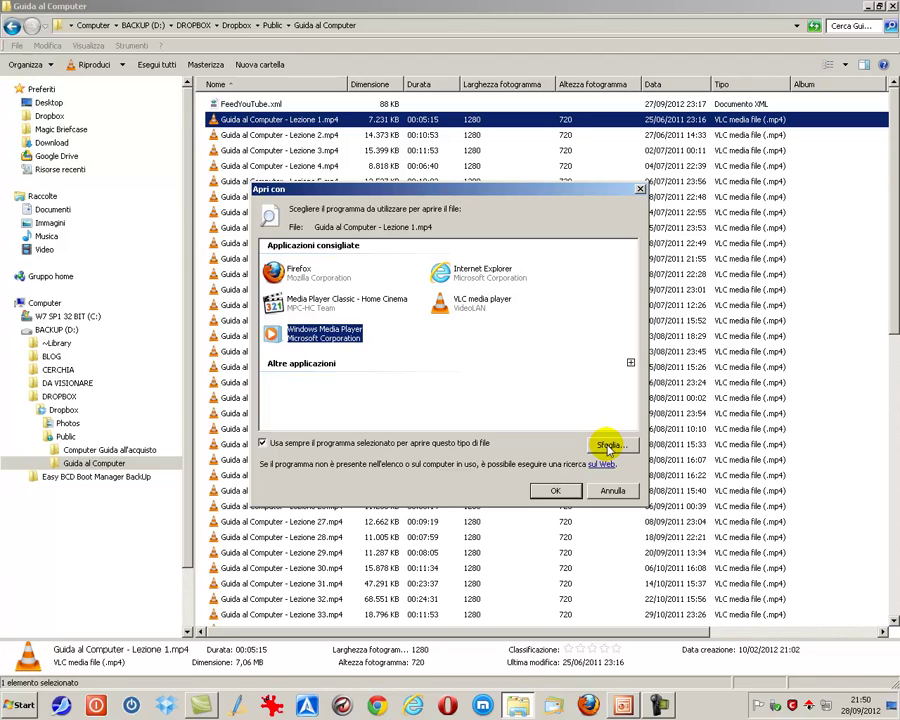
pyautogui.click(262, 443)
pyautogui.click(263, 447)
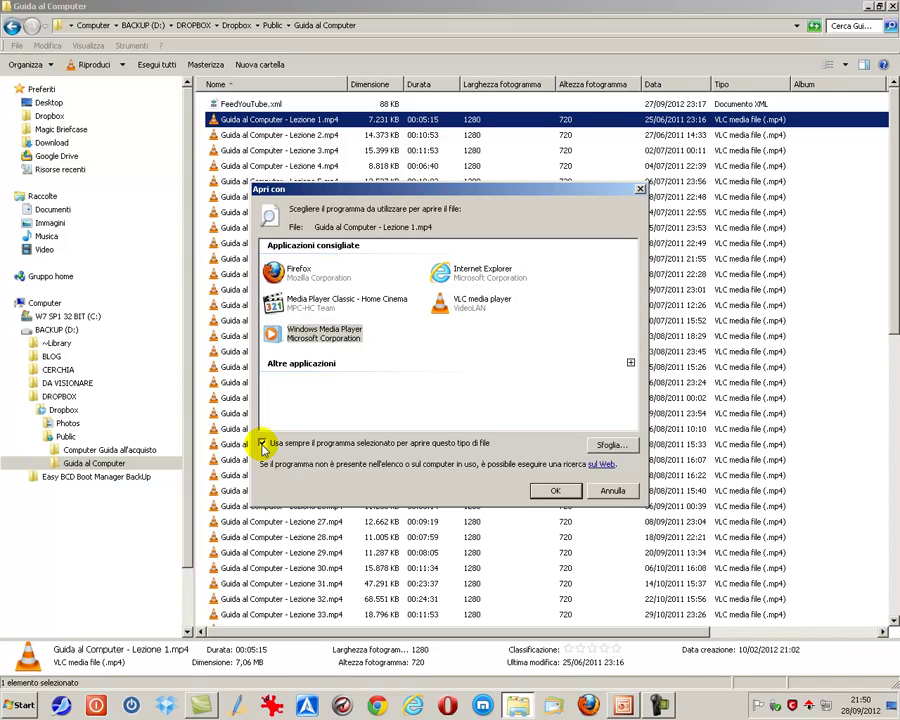
pyautogui.click(611, 490)
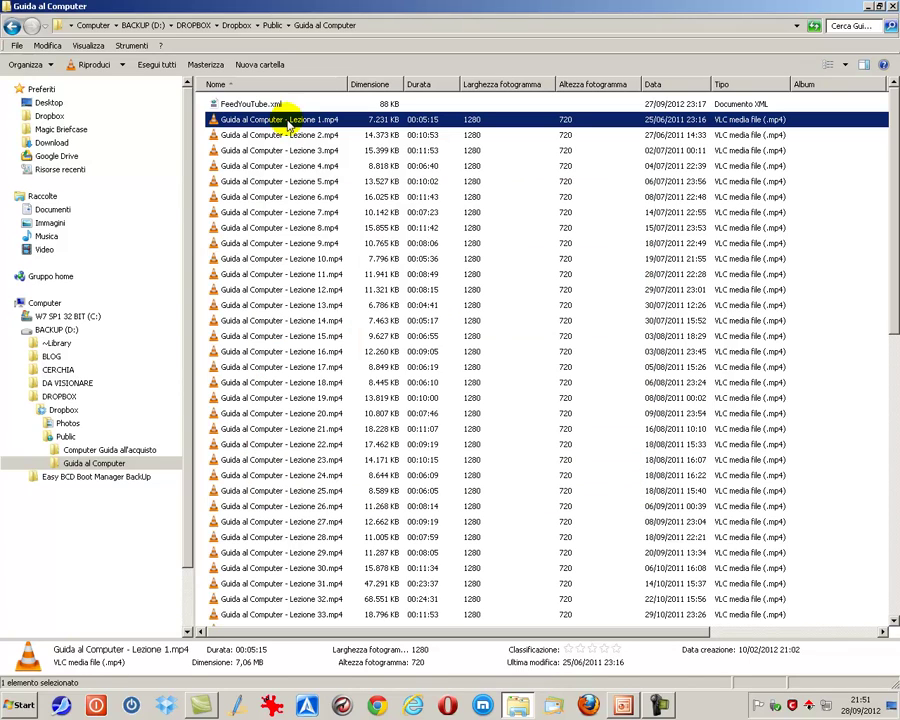
# Send a shortcut of Guida al Computer - Lezione 1.mp4 to the desktop and select the shortcut there
pyautogui.rightClick(289, 121)
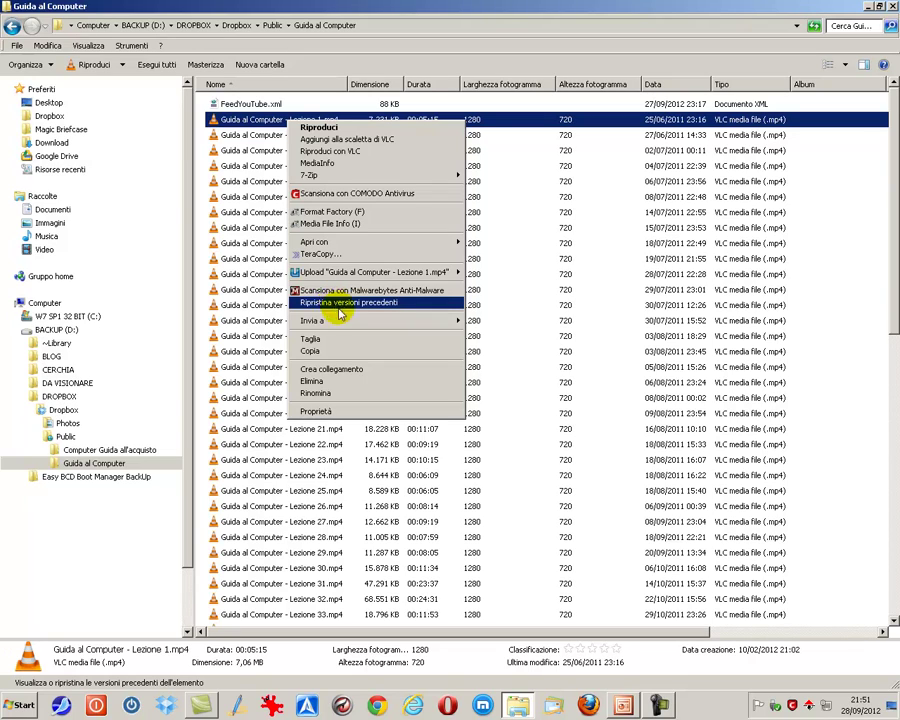
pyautogui.moveTo(430, 325)
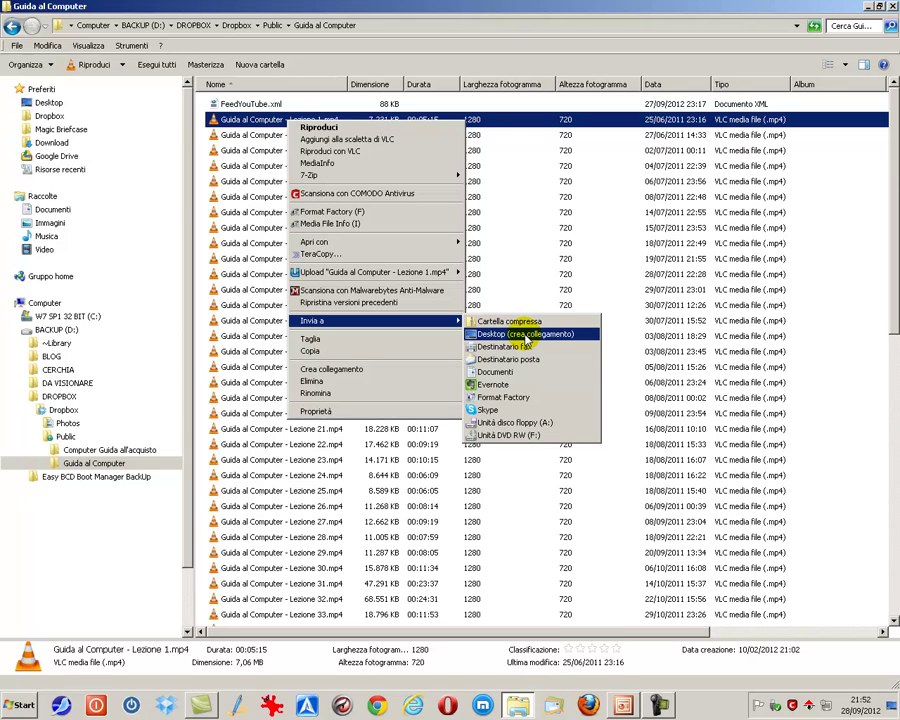
pyautogui.click(525, 335)
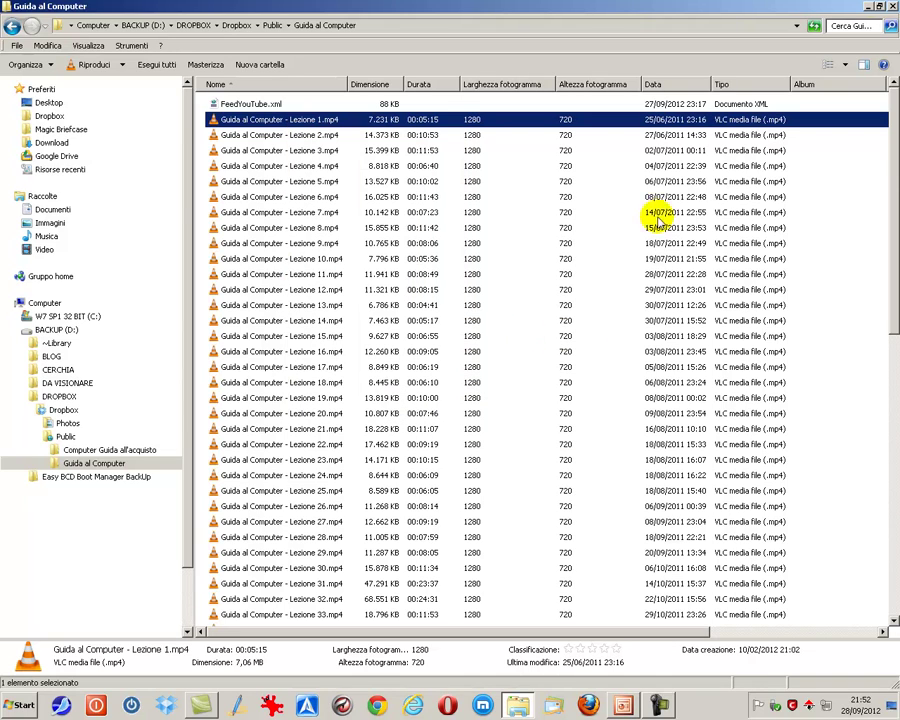
pyautogui.click(870, 8)
pyautogui.click(138, 184)
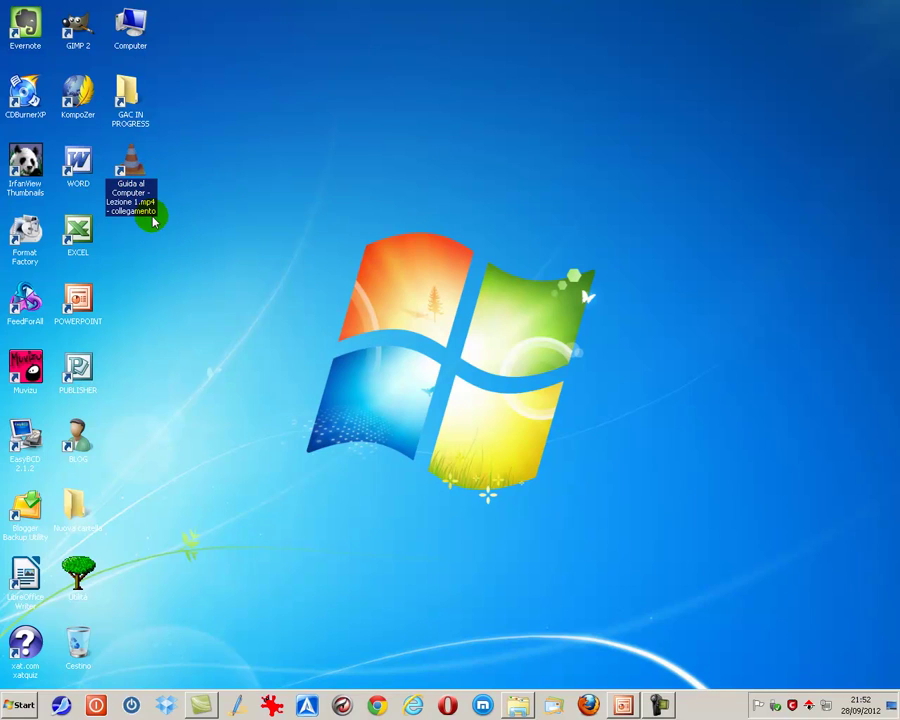
# Move Guida al Computer - Lezione 1.mp4 from the Guida al Computer folder to the desktop with cut and paste
pyautogui.click(517, 697)
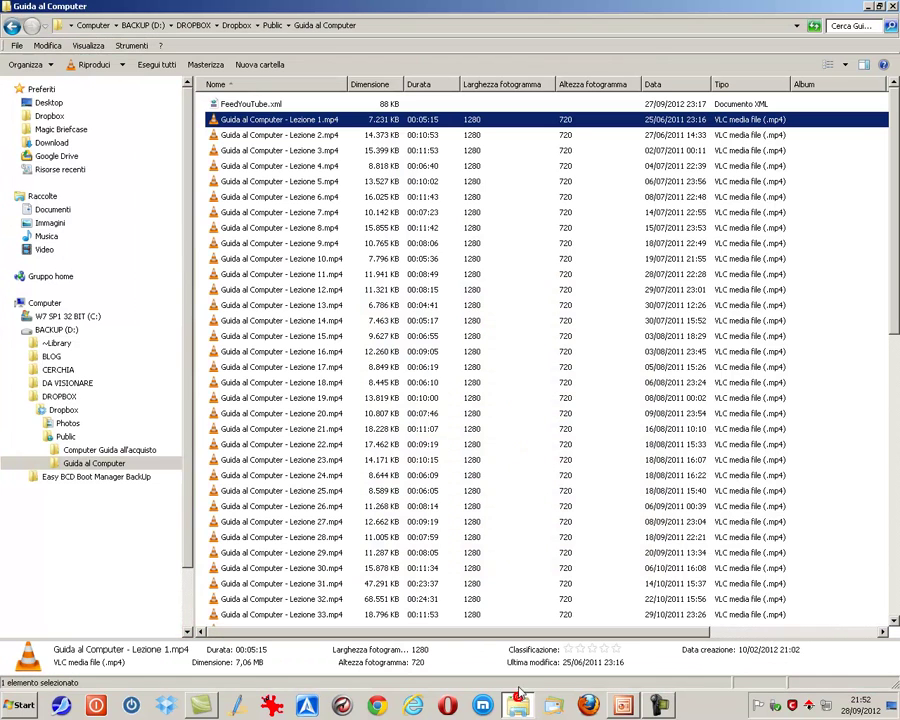
pyautogui.rightClick(290, 119)
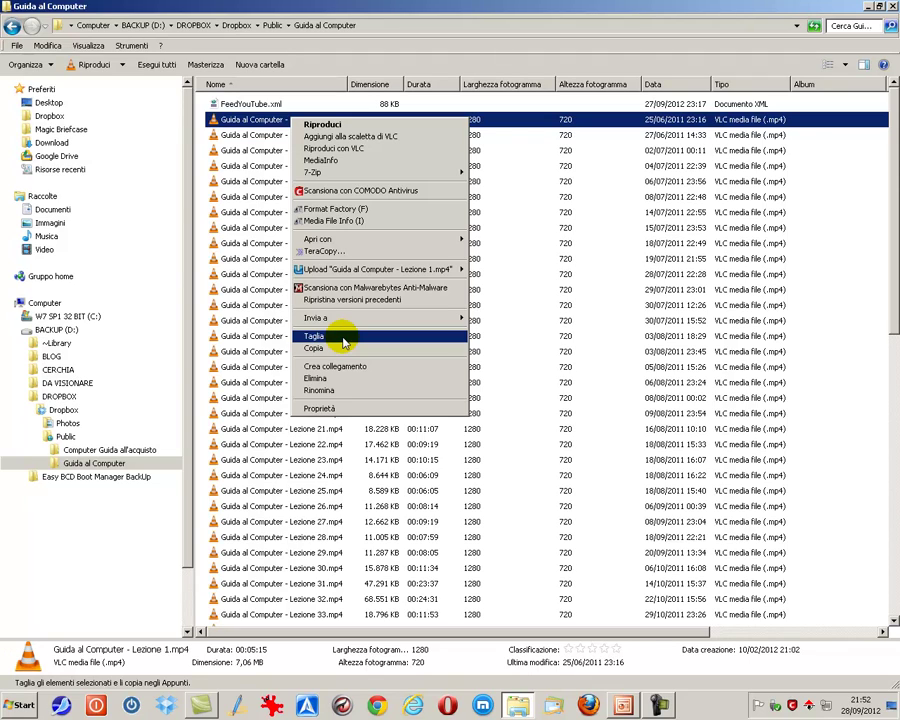
pyautogui.click(343, 341)
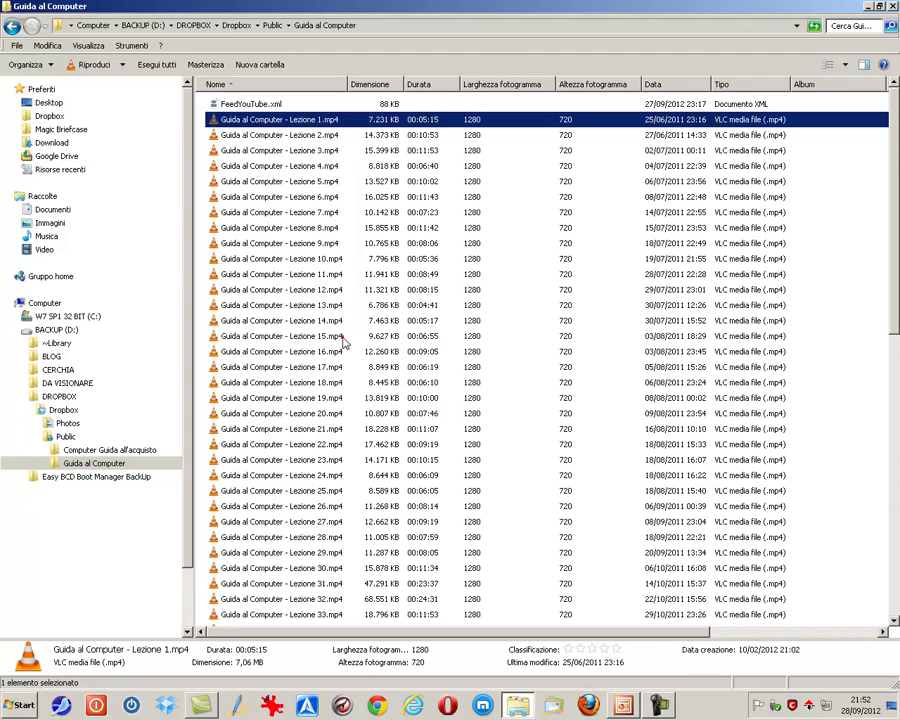
pyautogui.click(868, 7)
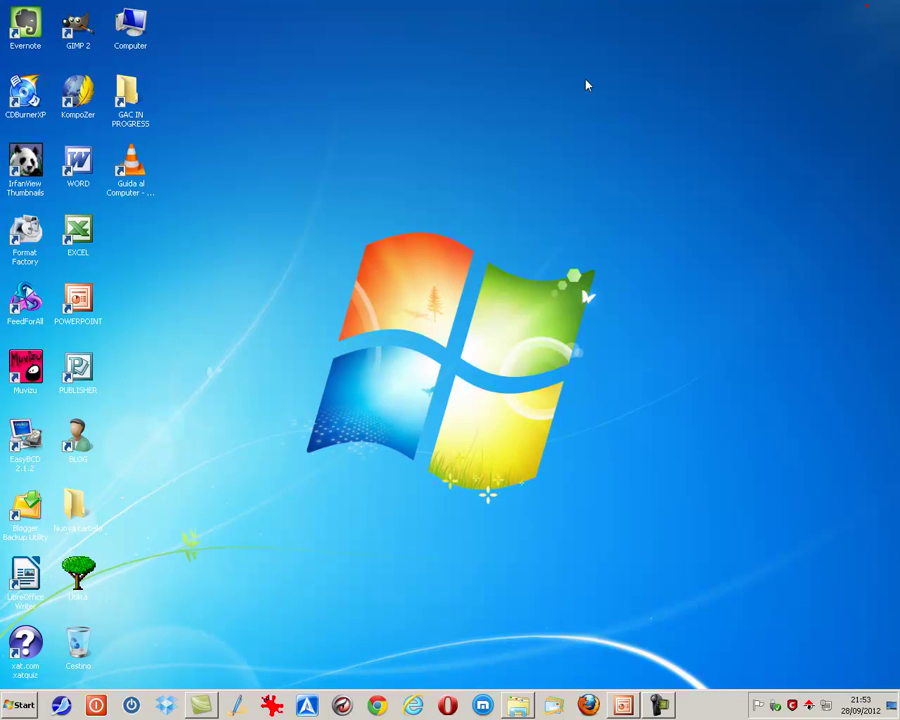
pyautogui.rightClick(444, 133)
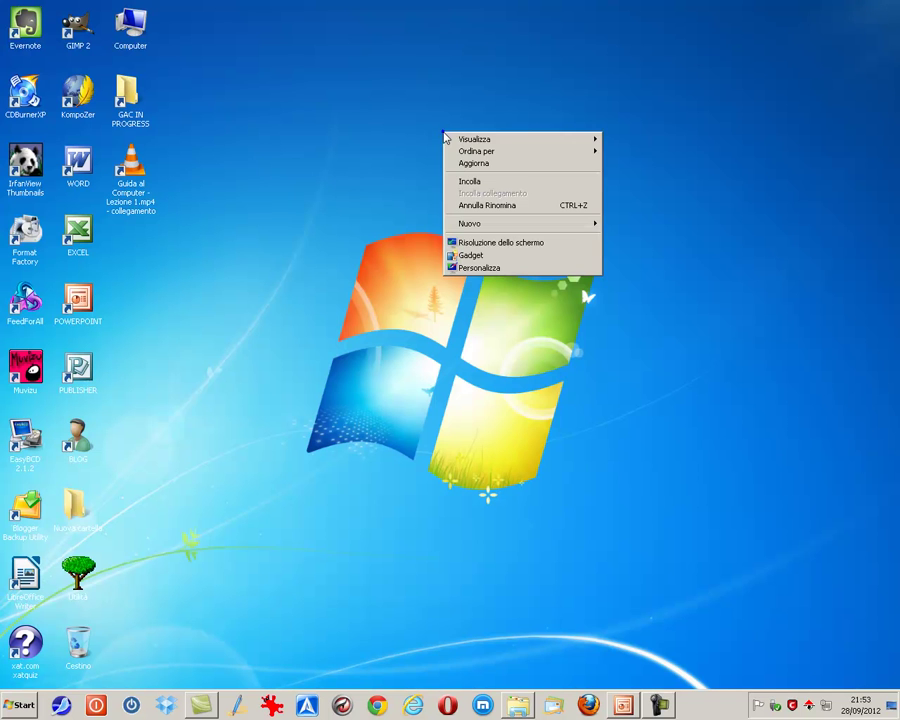
pyautogui.click(466, 183)
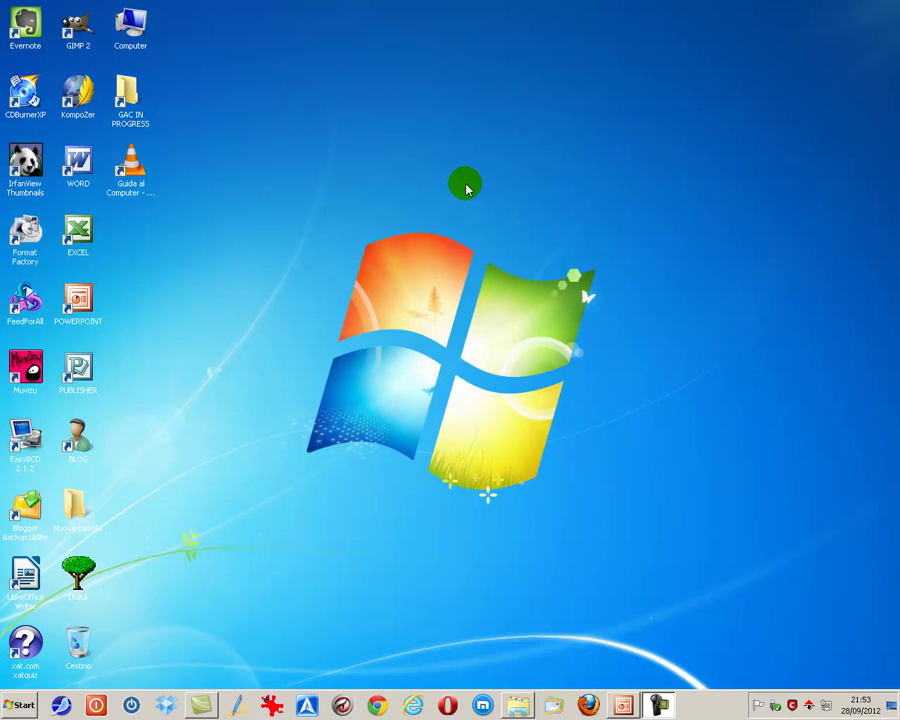
# Return to the Guida al Computer folder and copy Guida al Computer - Lezione 2.mp4 to the clipboard
pyautogui.click(514, 702)
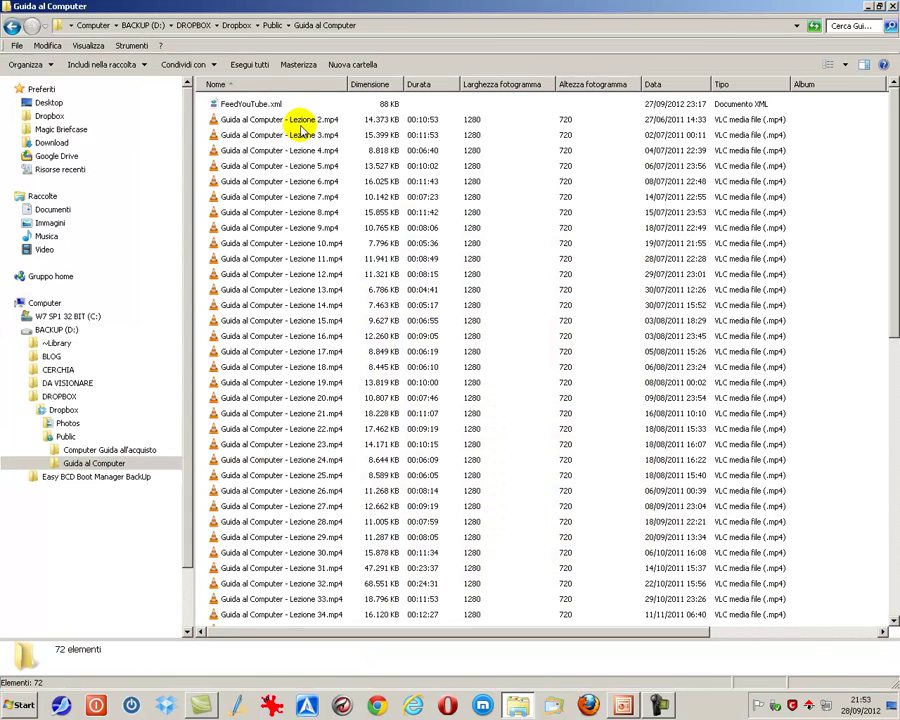
pyautogui.rightClick(290, 121)
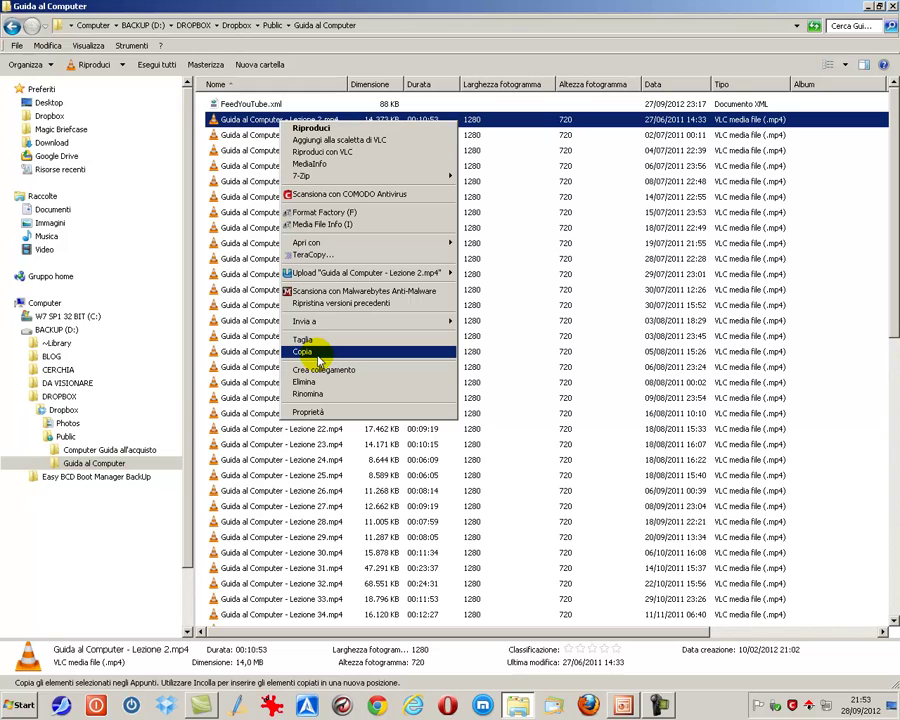
pyautogui.click(318, 355)
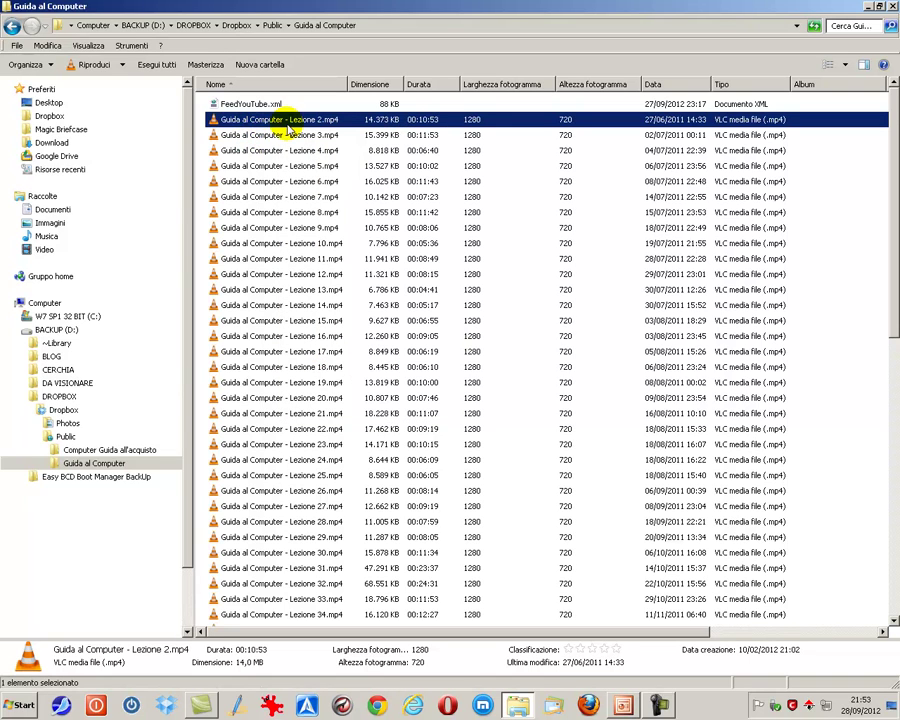
# Paste the copied Guida al Computer - Lezione 2.mp4 onto the desktop and select the pasted file
pyautogui.click(866, 6)
pyautogui.rightClick(283, 350)
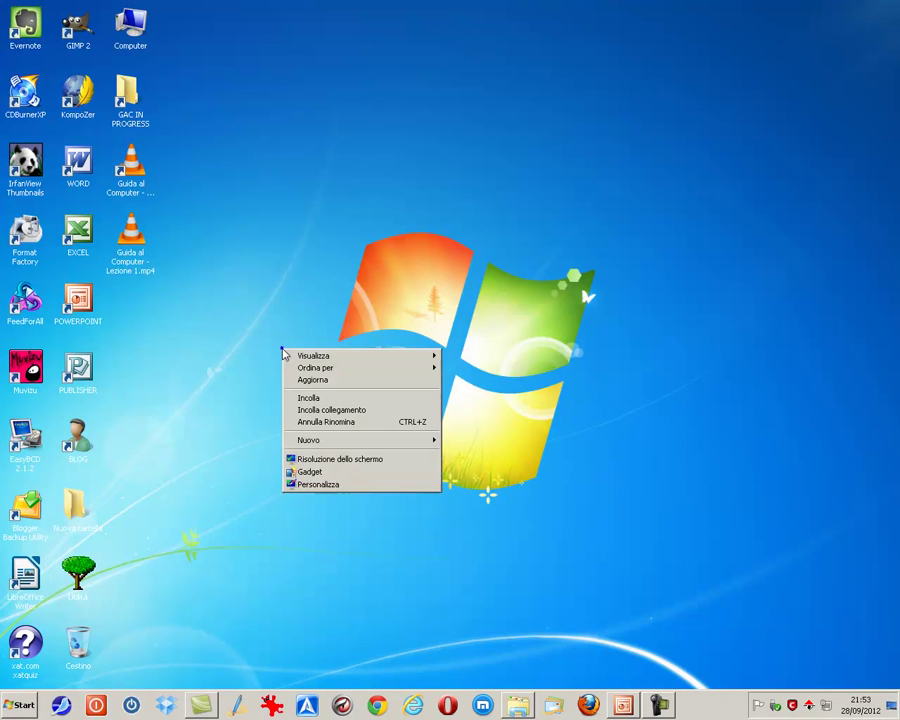
pyautogui.click(310, 399)
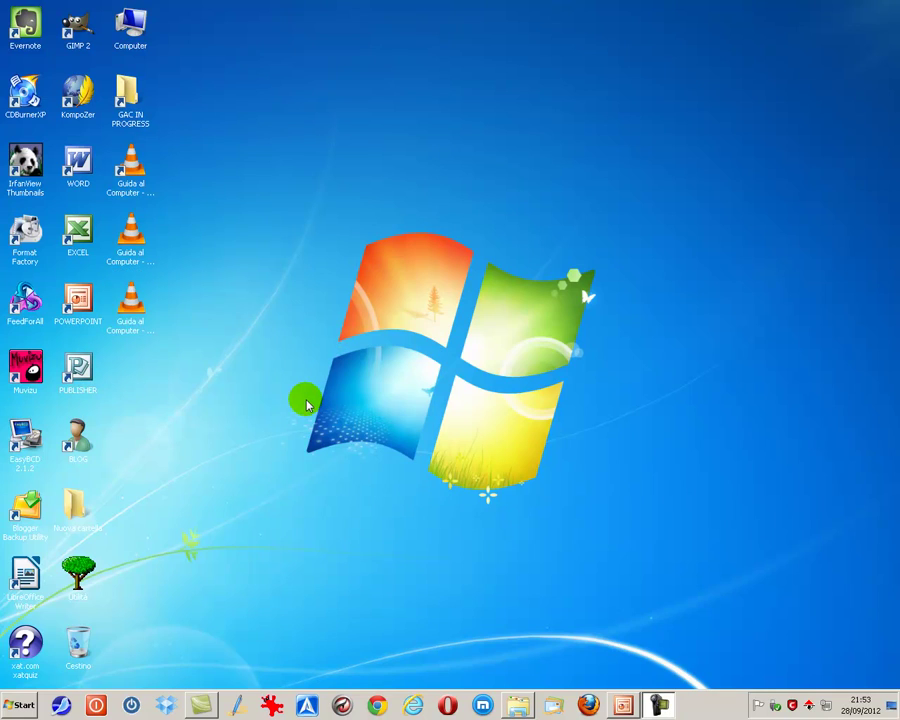
pyautogui.click(140, 332)
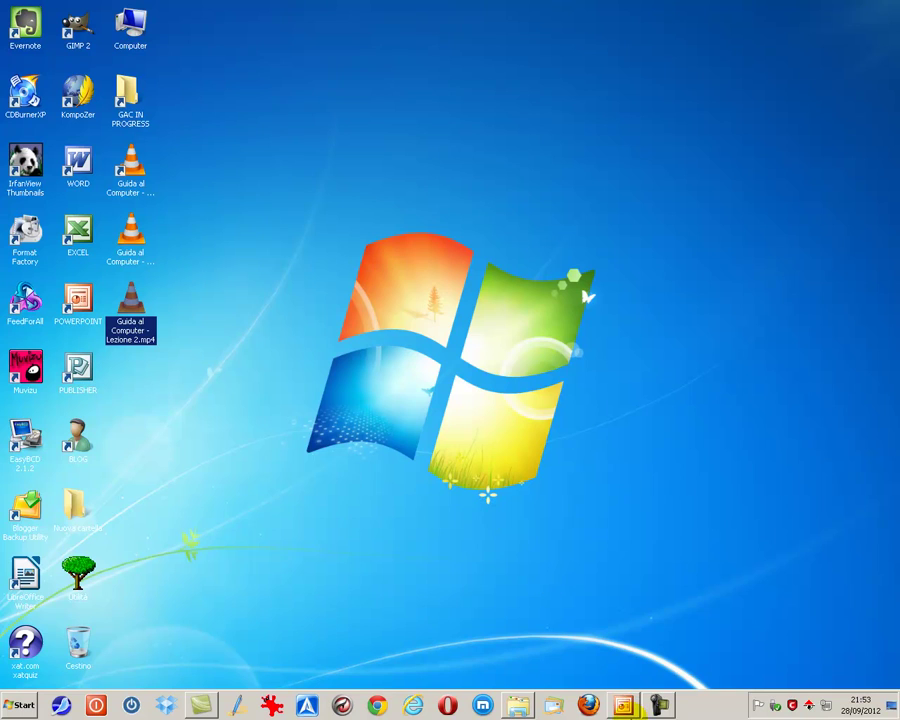
# Create a shortcut to Guida al Computer - Lezione 2.mp4 inside the Guida al Computer folder and widen the Nome column to fit its name
pyautogui.click(517, 705)
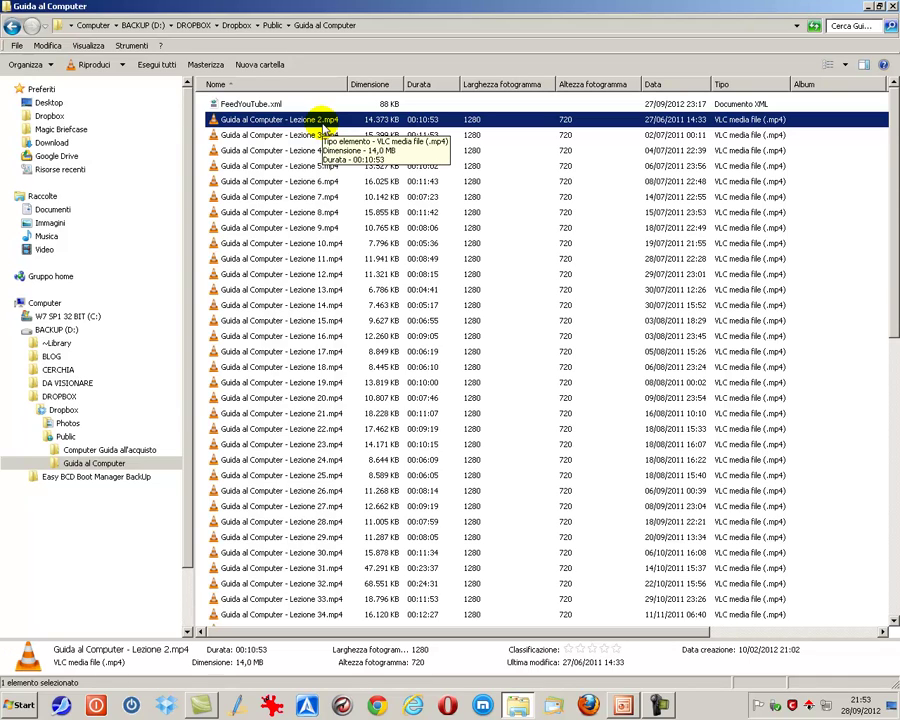
pyautogui.rightClick(292, 121)
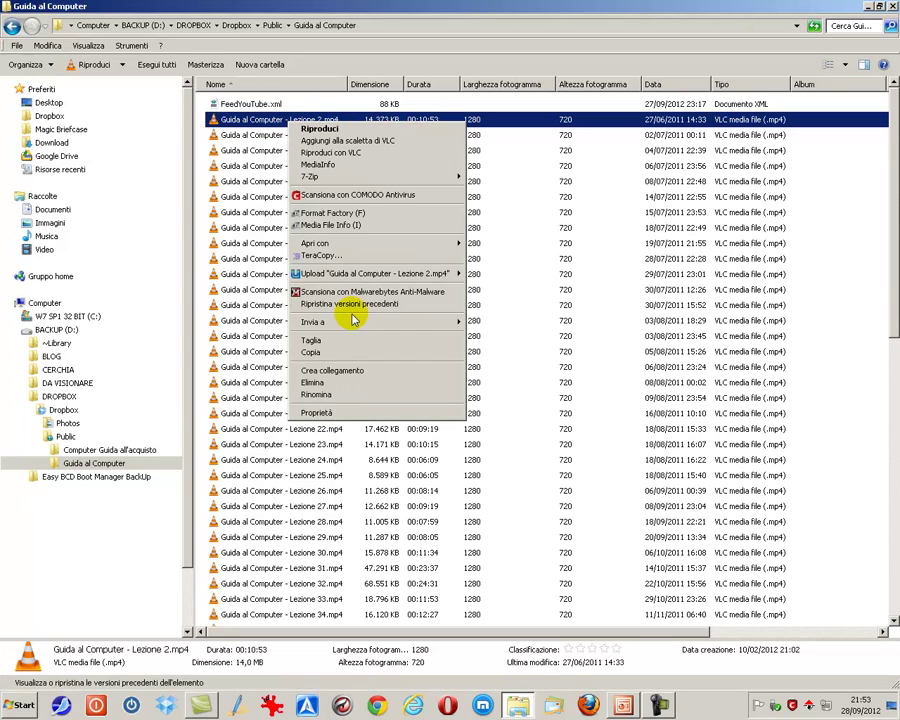
pyautogui.click(360, 370)
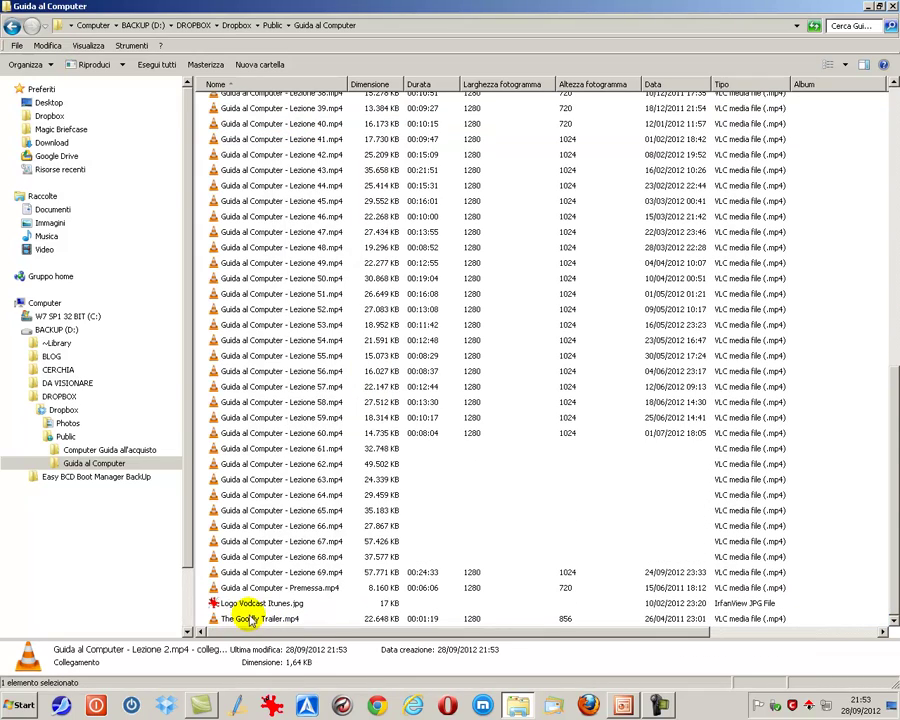
pyautogui.scroll(7, 353, 140)
pyautogui.scroll(6, 353, 145)
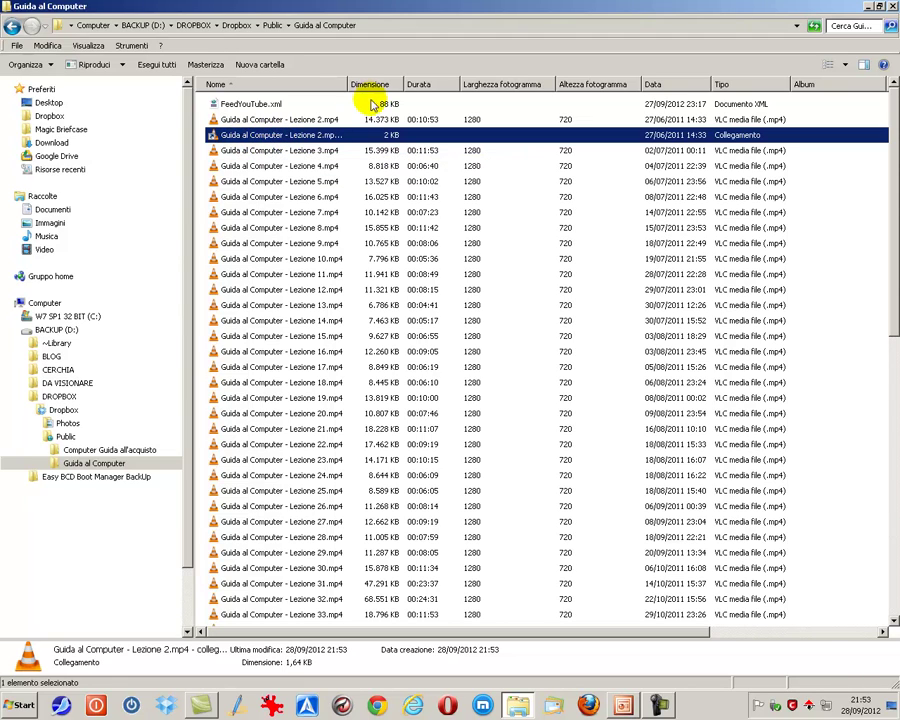
pyautogui.moveTo(349, 84); pyautogui.dragTo(438, 86)
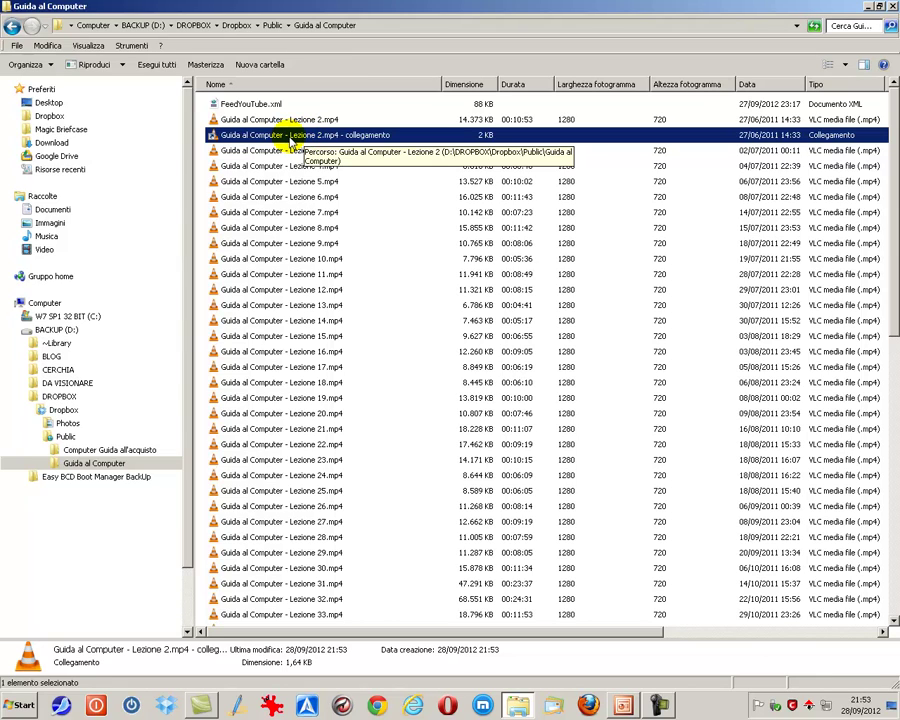
# Permanently delete the Lezione 2.mp4 shortcut from the folder and move Guida al Computer - Lezione 2.mp4 to the Recycle Bin
pyautogui.hotkey('shift', 'Delete')
pyautogui.press('Return')
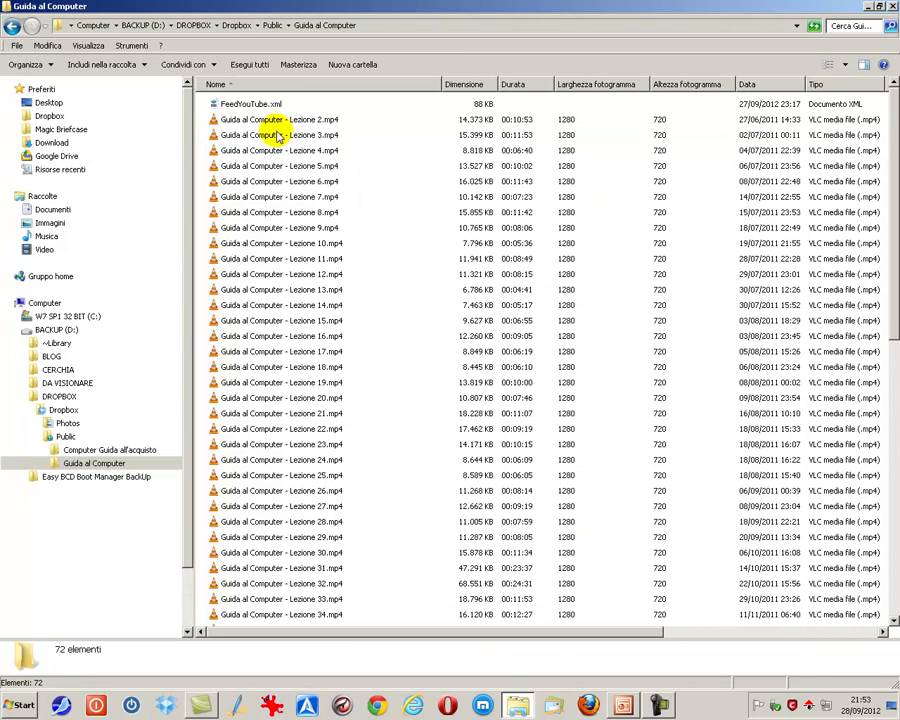
pyautogui.click(250, 119)
pyautogui.rightClick(278, 121)
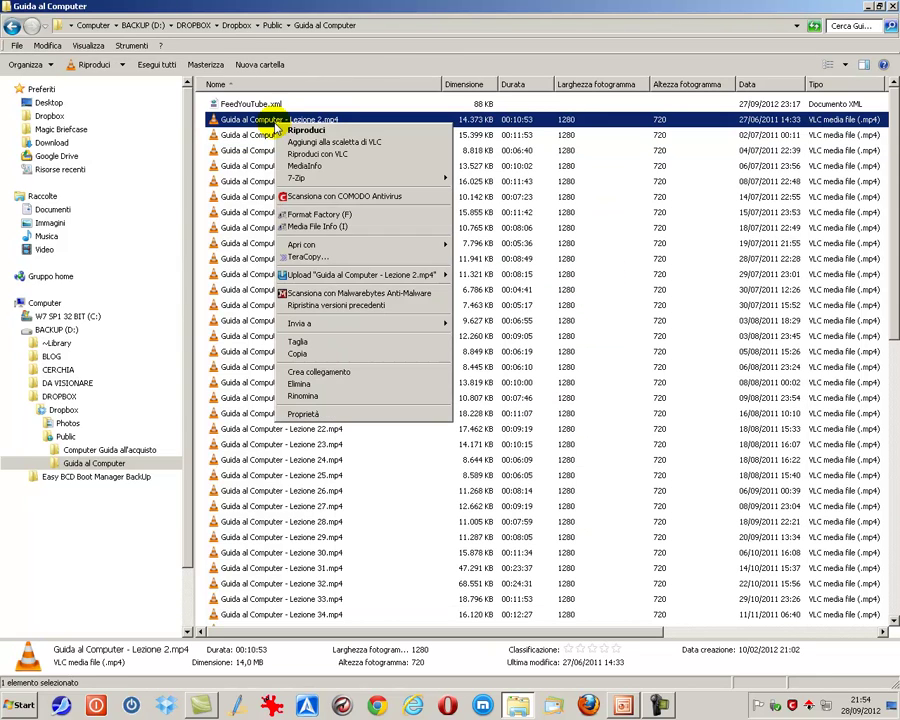
pyautogui.click(300, 384)
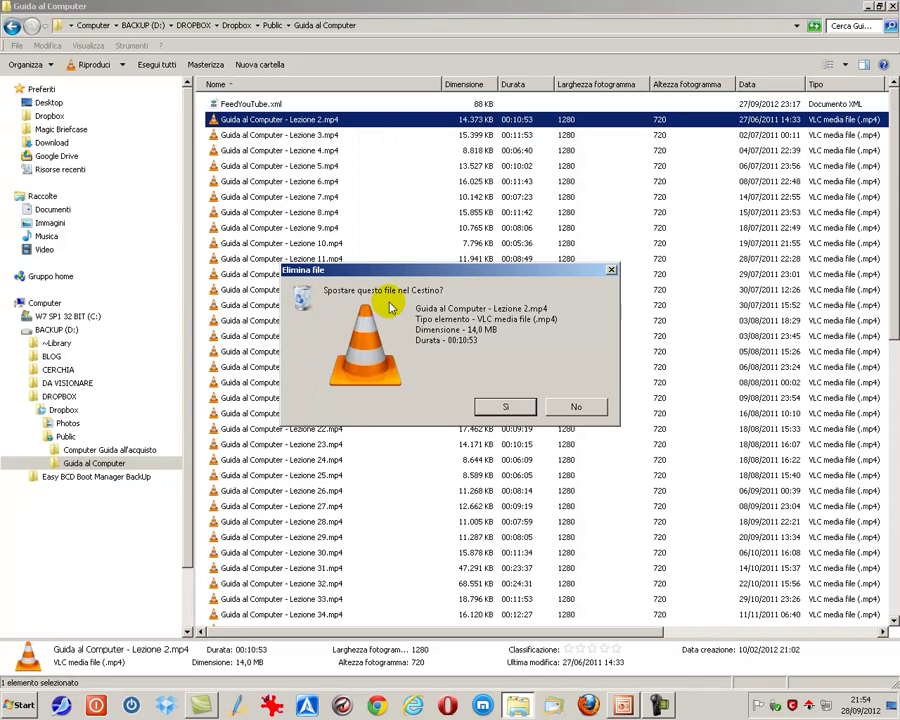
pyautogui.click(500, 406)
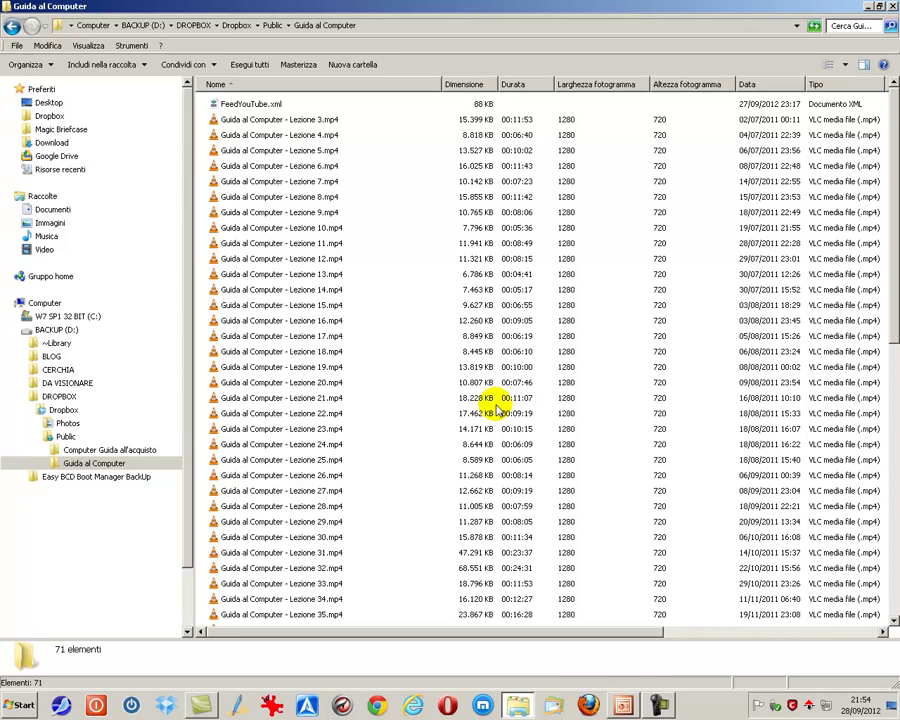
# Open the name of Guida al Computer - Lezione 3.mp4 for renaming and leave it without entering a new name
pyautogui.rightClick(274, 121)
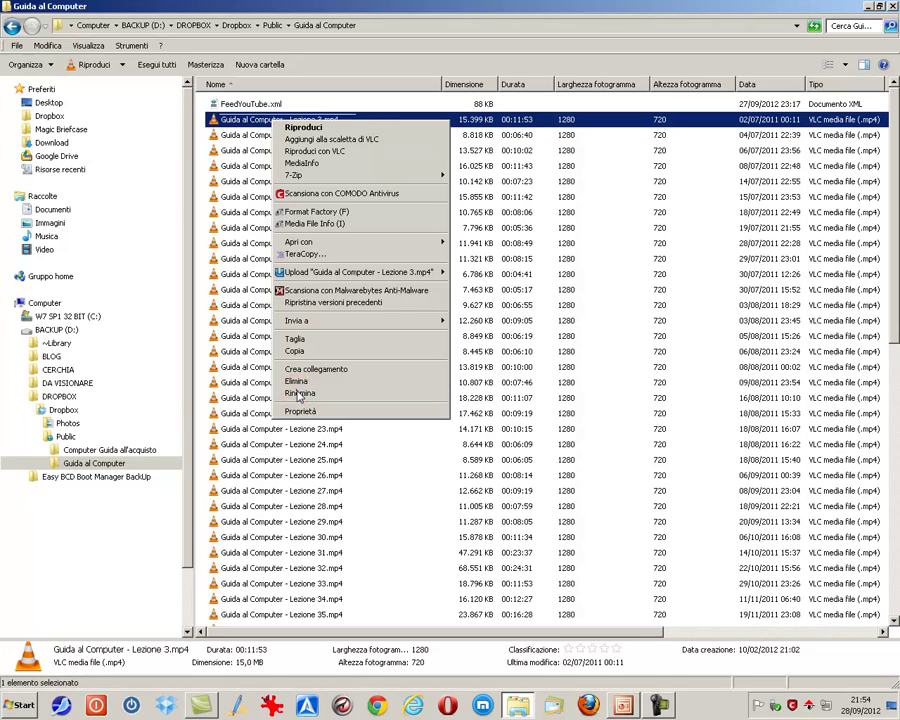
pyautogui.click(298, 393)
pyautogui.doubleClick(294, 119)
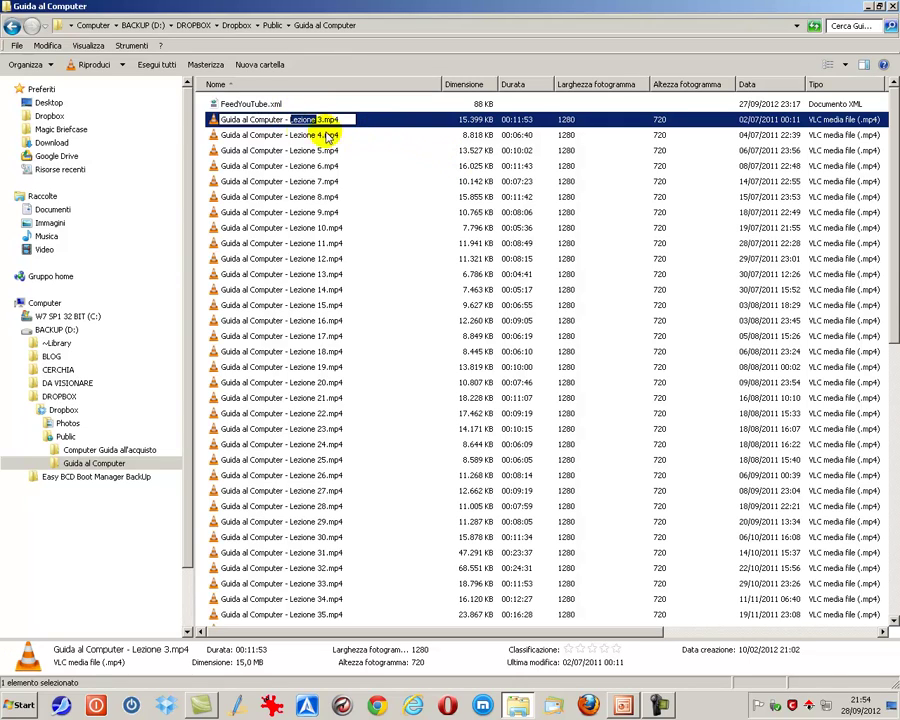
pyautogui.click(250, 118)
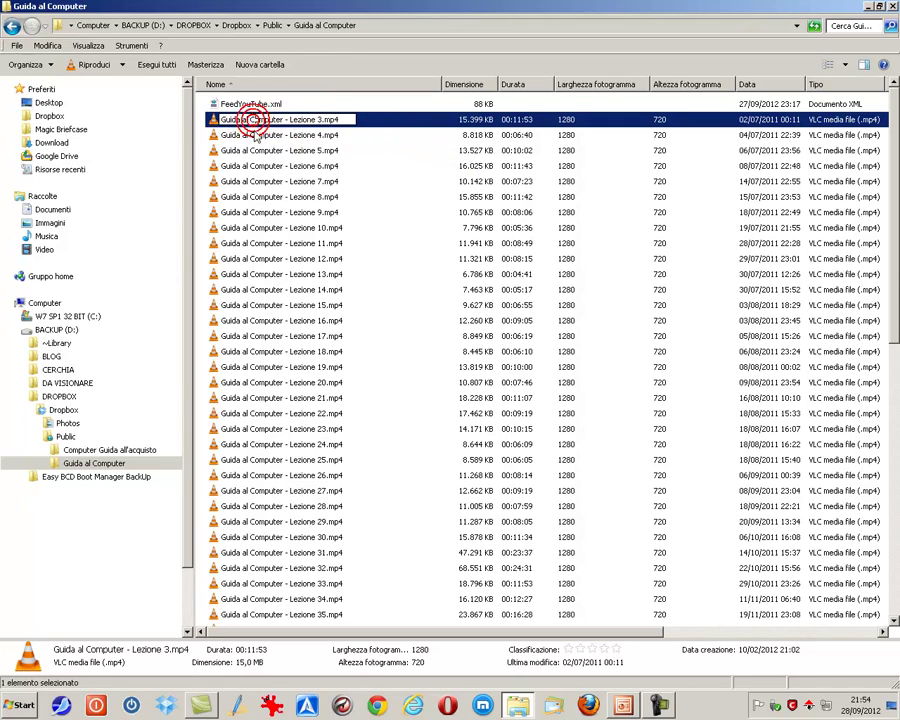
pyautogui.click(252, 133)
# Open the properties of Guida al Computer - Lezione 3.mp4 and examine its file type and the programs offered for opening it, without choosing one
pyautogui.click(256, 119)
pyautogui.rightClick(265, 120)
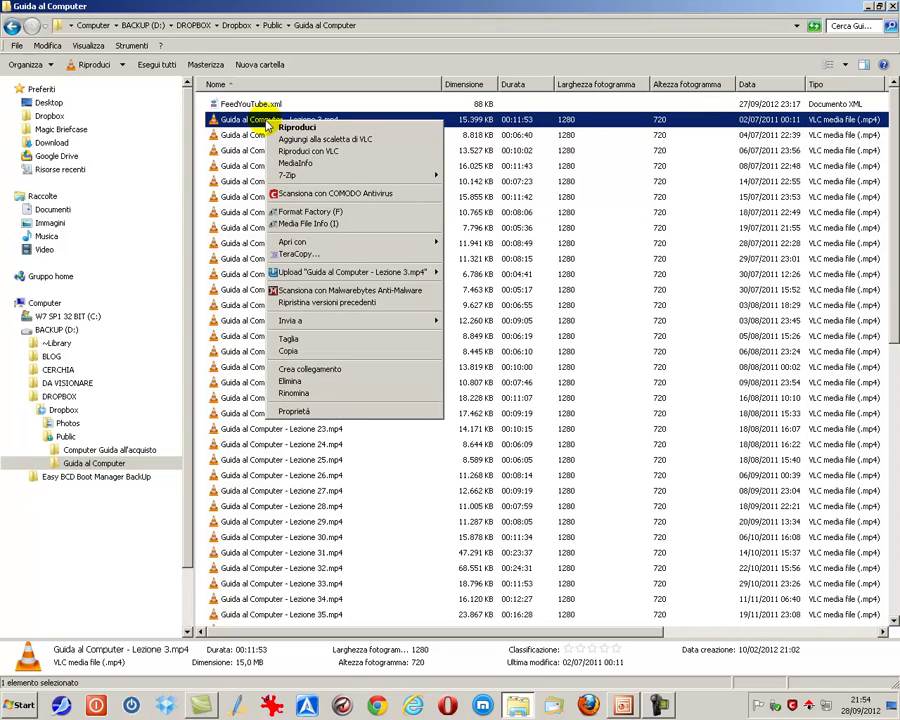
pyautogui.click(293, 412)
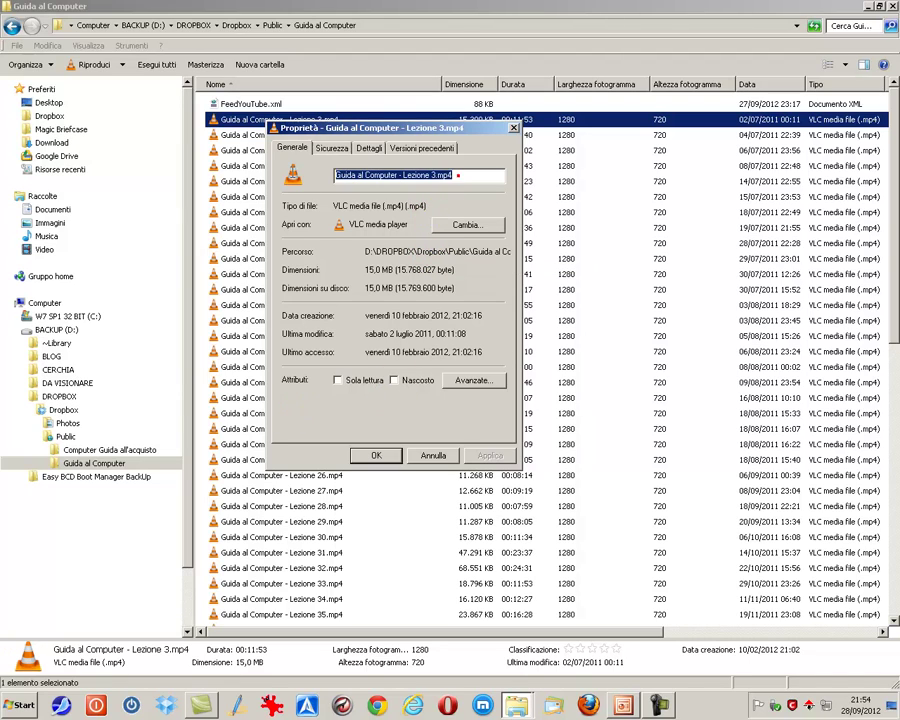
pyautogui.moveTo(428, 205); pyautogui.dragTo(309, 203)
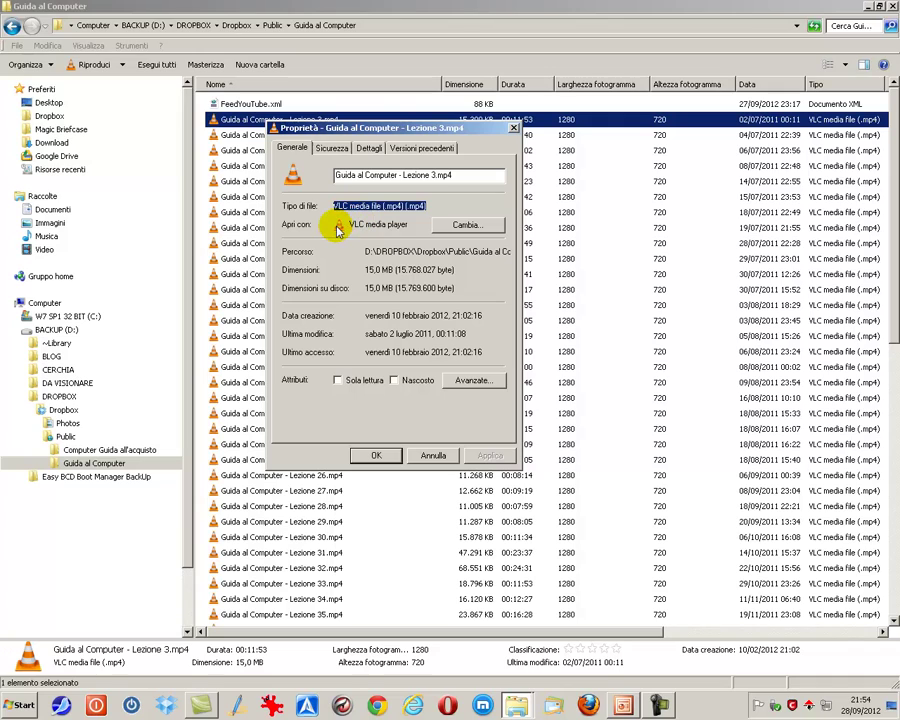
pyautogui.click(464, 224)
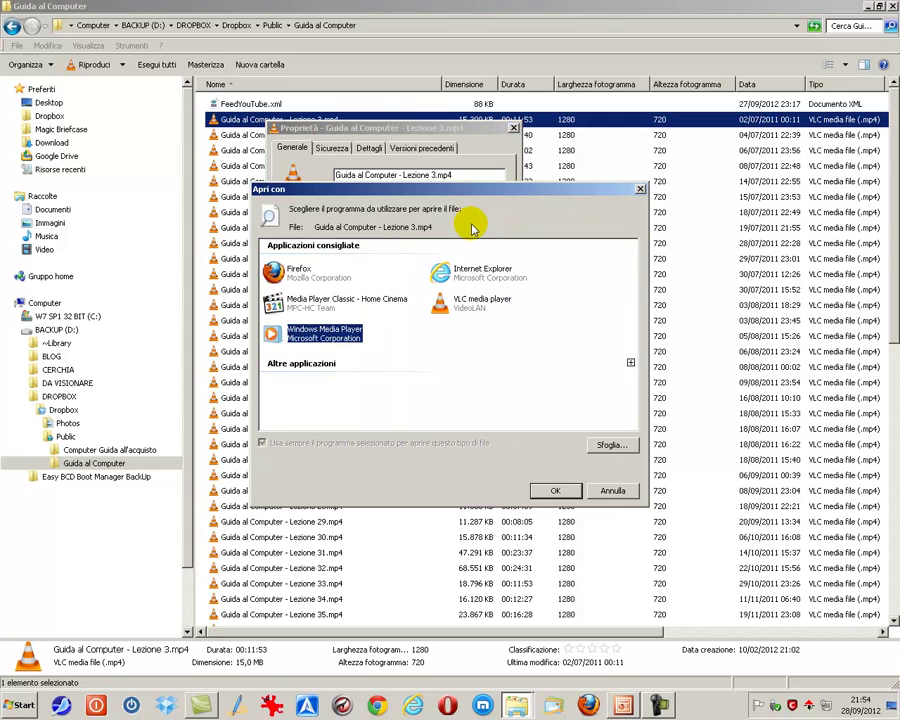
pyautogui.click(617, 489)
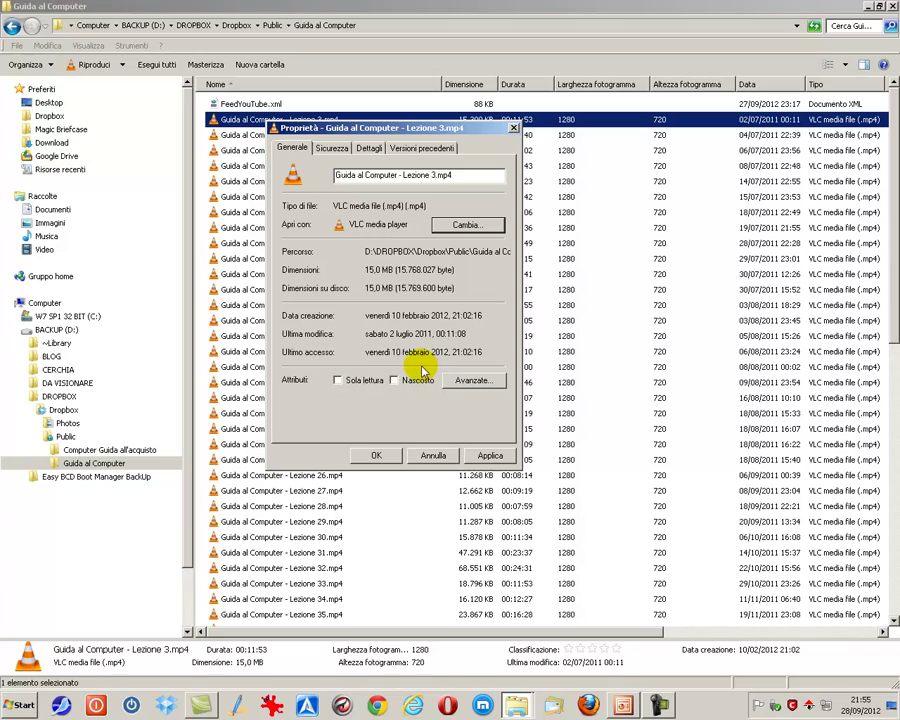
# Apply the read-only and hidden attributes to Guida al Computer - Lezione 3.mp4
pyautogui.moveTo(371, 134); pyautogui.dragTo(366, 171)
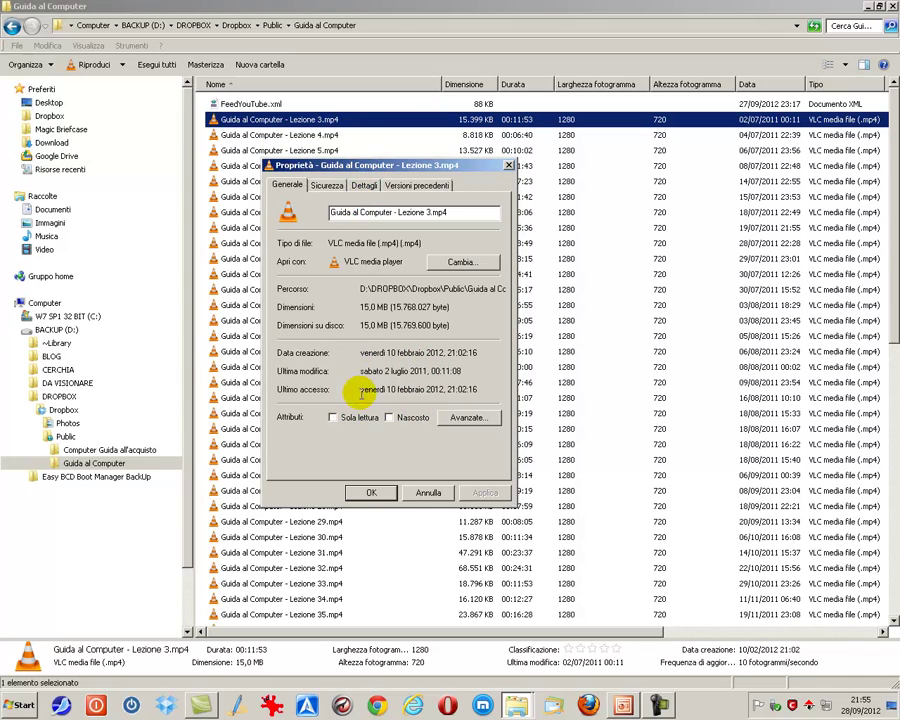
pyautogui.click(332, 417)
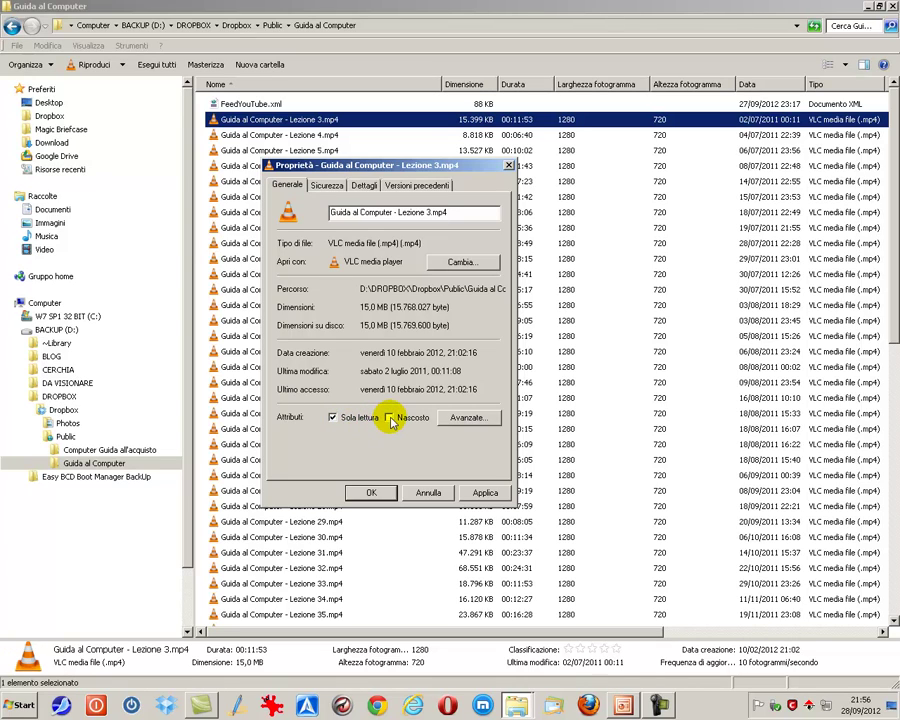
pyautogui.click(390, 418)
pyautogui.click(485, 494)
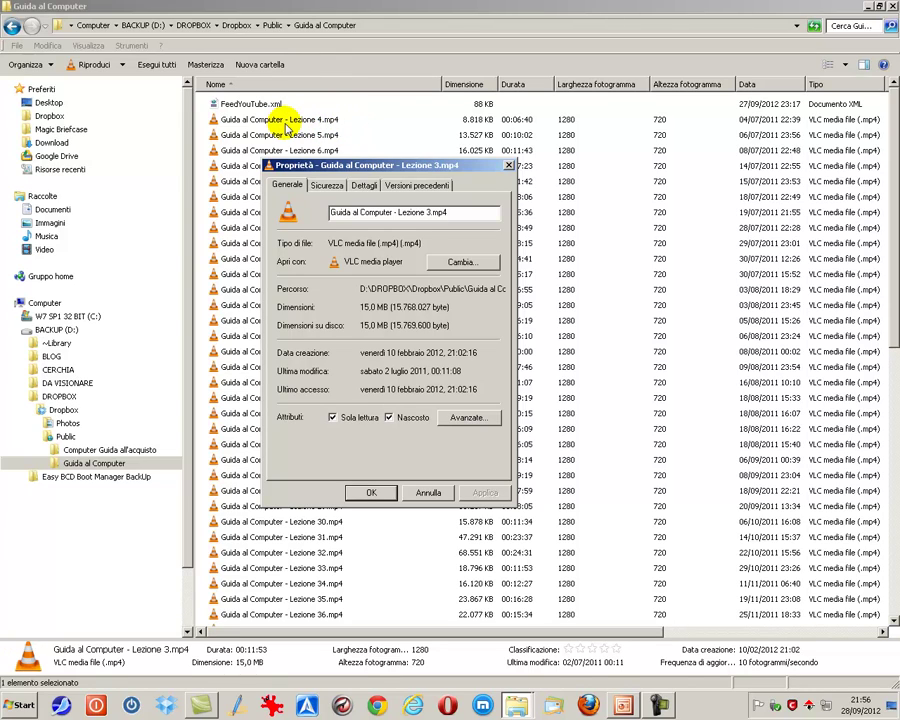
# Remove the hidden and read-only attributes from Guida al Computer - Lezione 3.mp4 and apply the change
pyautogui.click(388, 417)
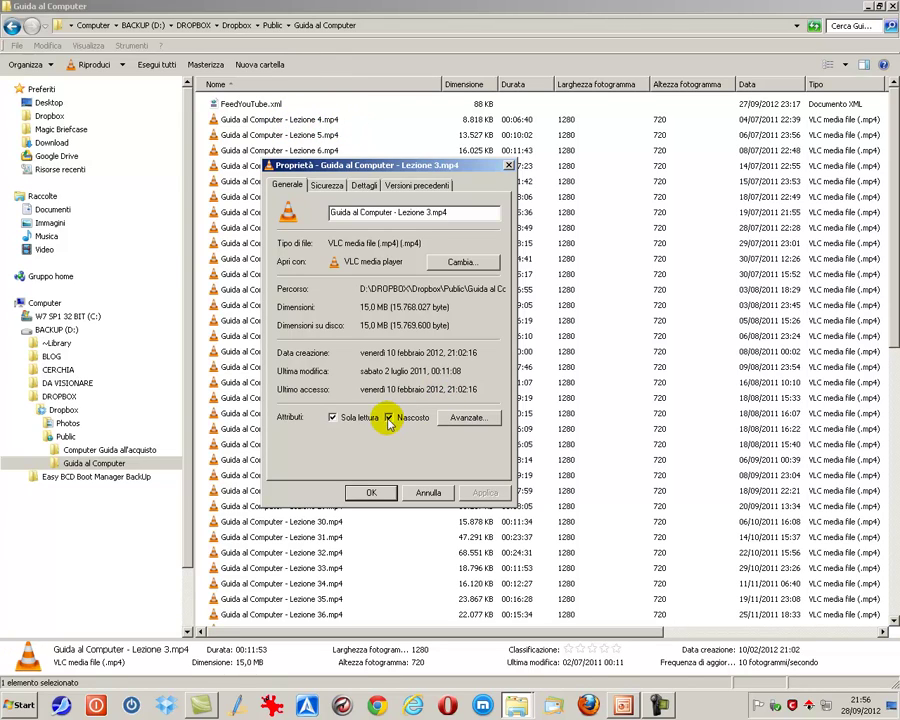
pyautogui.click(333, 417)
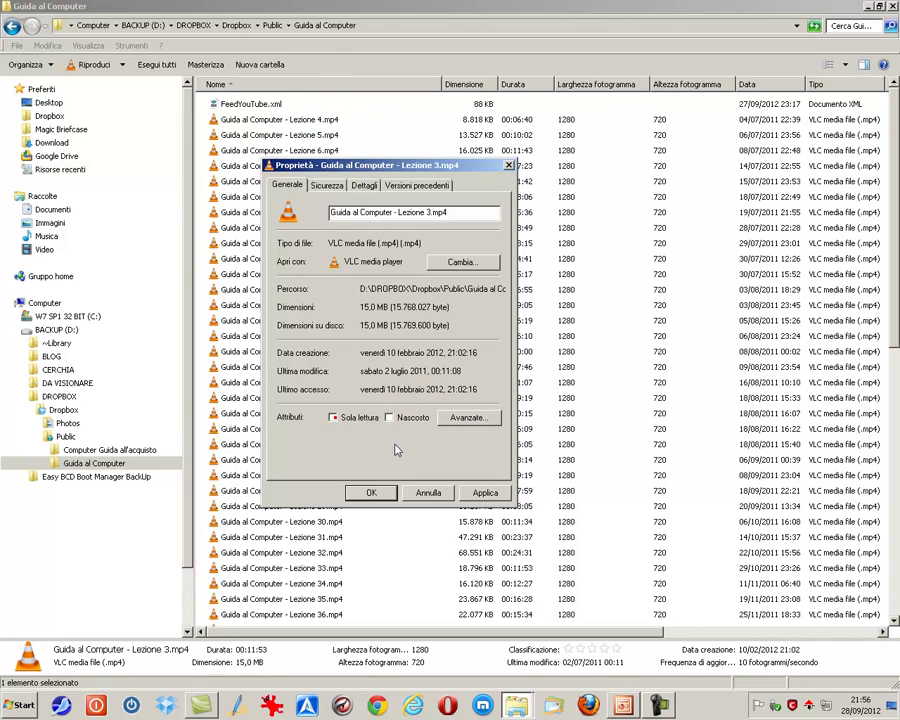
pyautogui.click(473, 494)
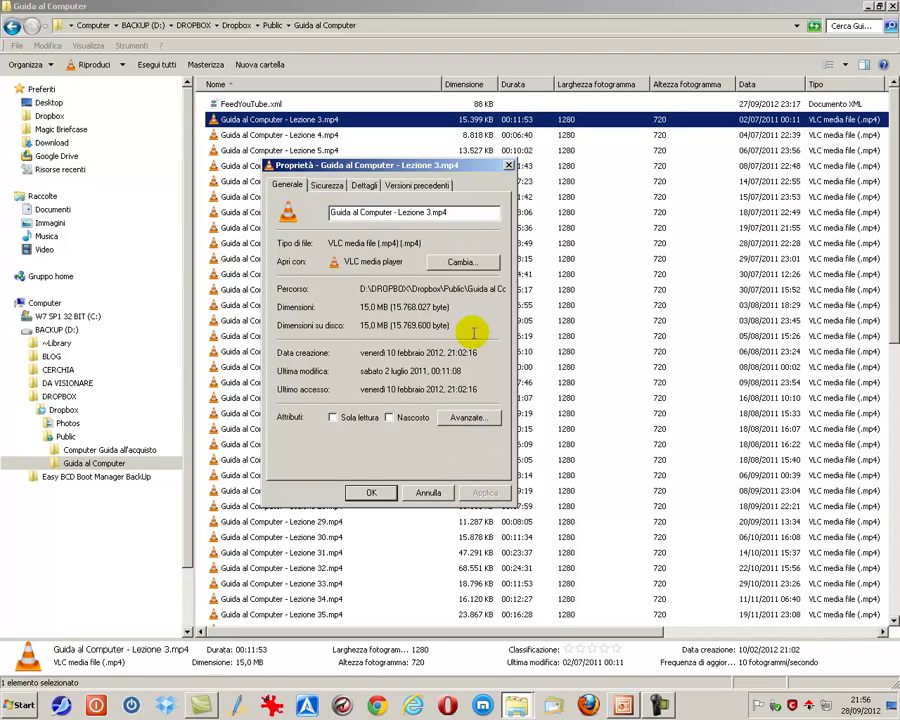
# View the file's advanced attributes without changing them, and examine the security permissions for SYSTEM, Administrators and Users
pyautogui.click(466, 420)
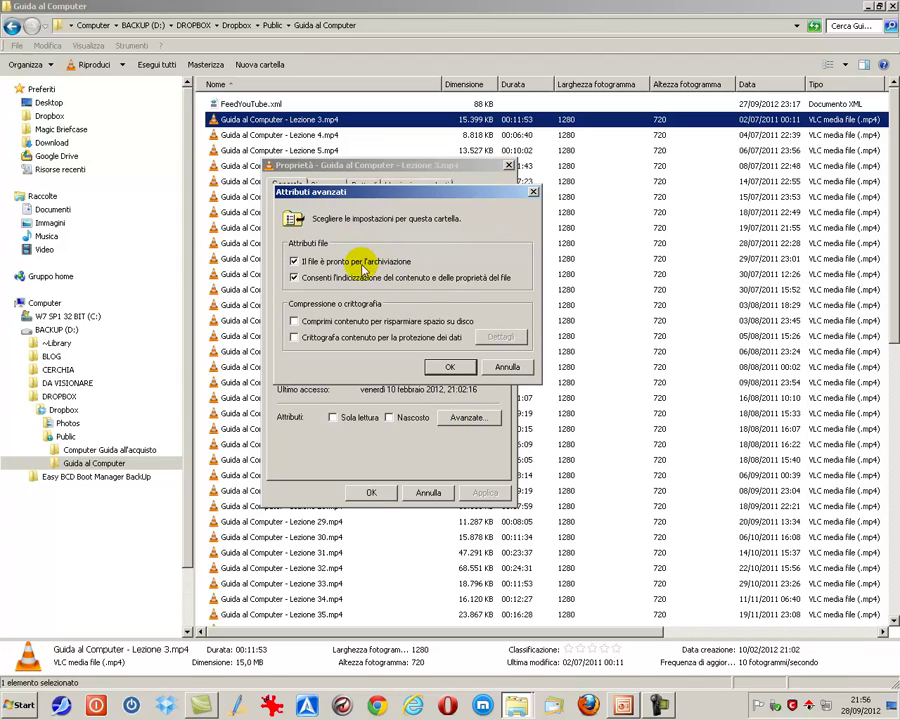
pyautogui.click(507, 368)
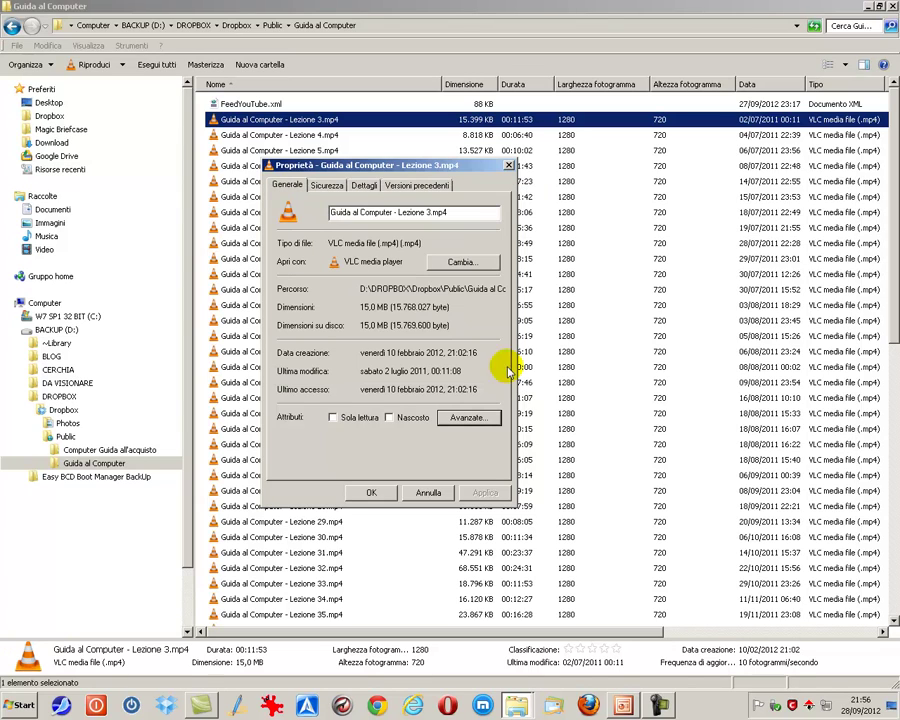
pyautogui.click(325, 186)
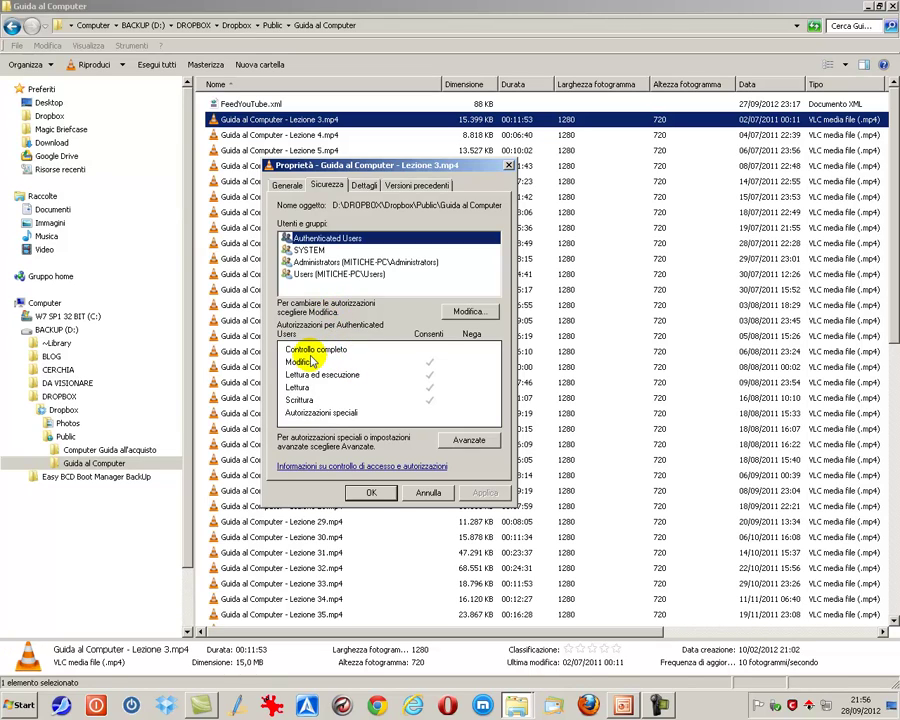
pyautogui.click(314, 251)
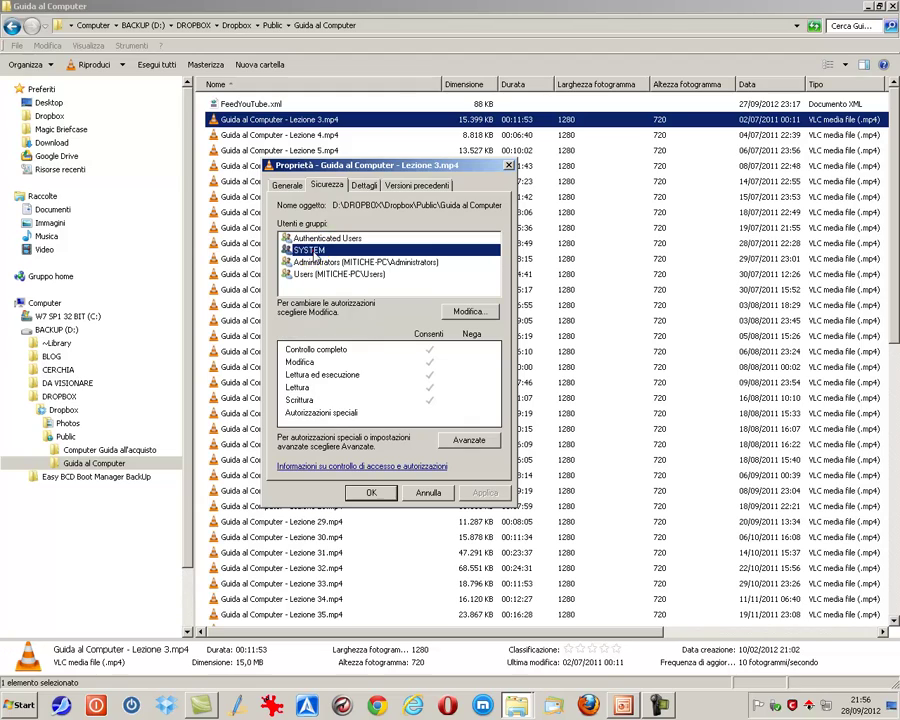
pyautogui.click(315, 262)
pyautogui.click(318, 275)
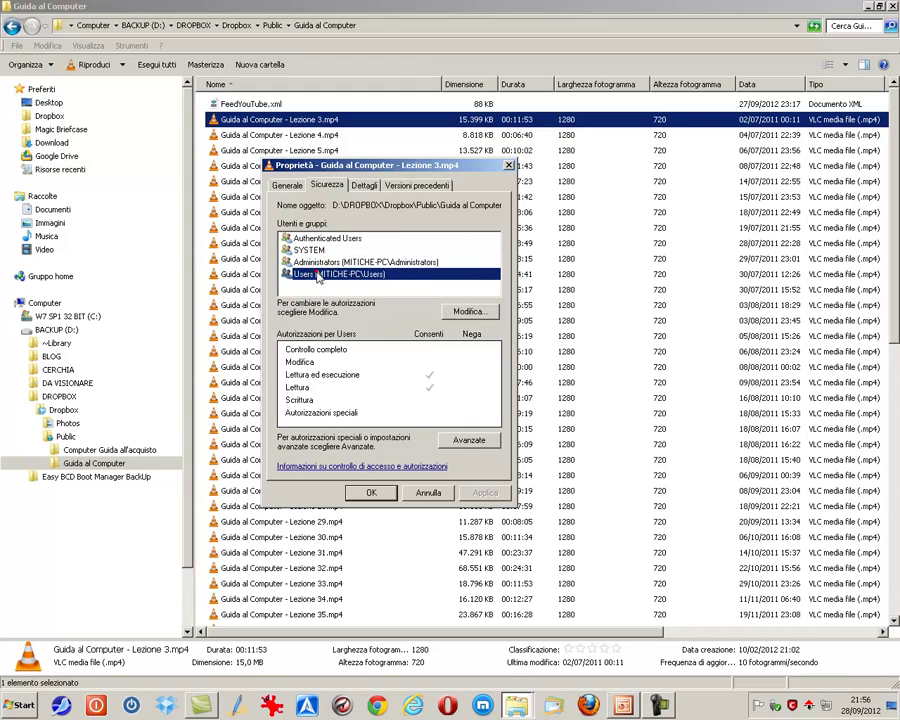
pyautogui.click(315, 349)
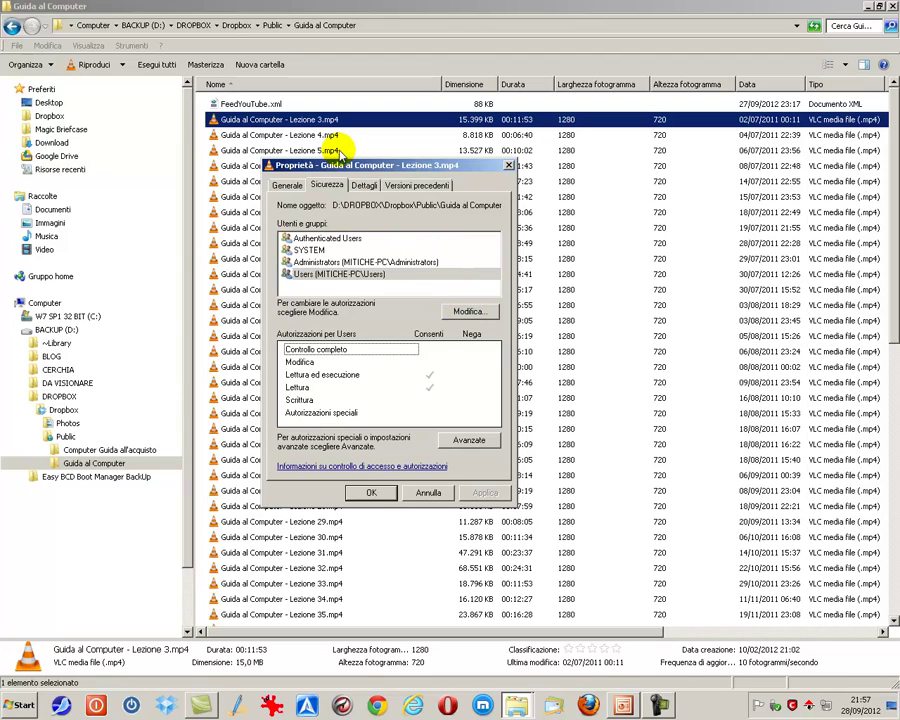
# Examine the detailed video, audio and multimedia properties of Guida al Computer - Lezione 3.mp4
pyautogui.click(363, 185)
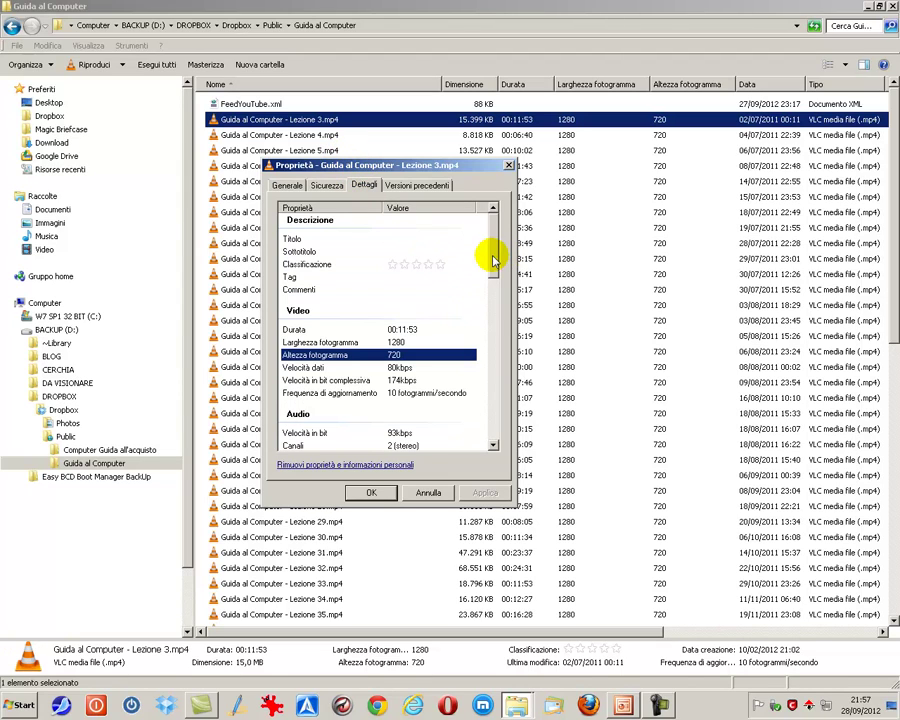
pyautogui.moveTo(496, 257); pyautogui.dragTo(497, 283)
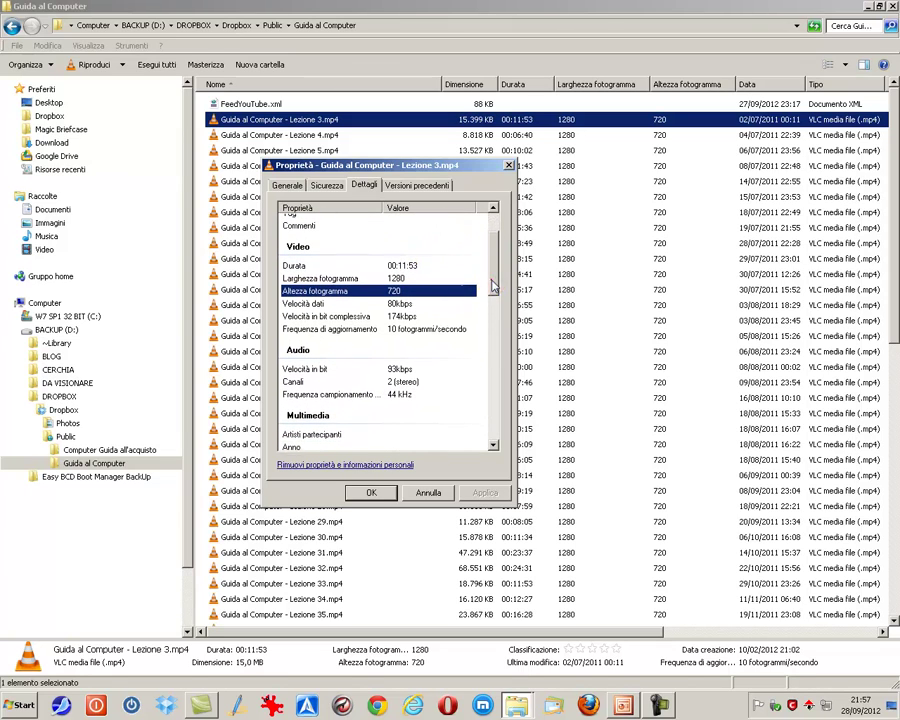
pyautogui.scroll(-3, 490, 290)
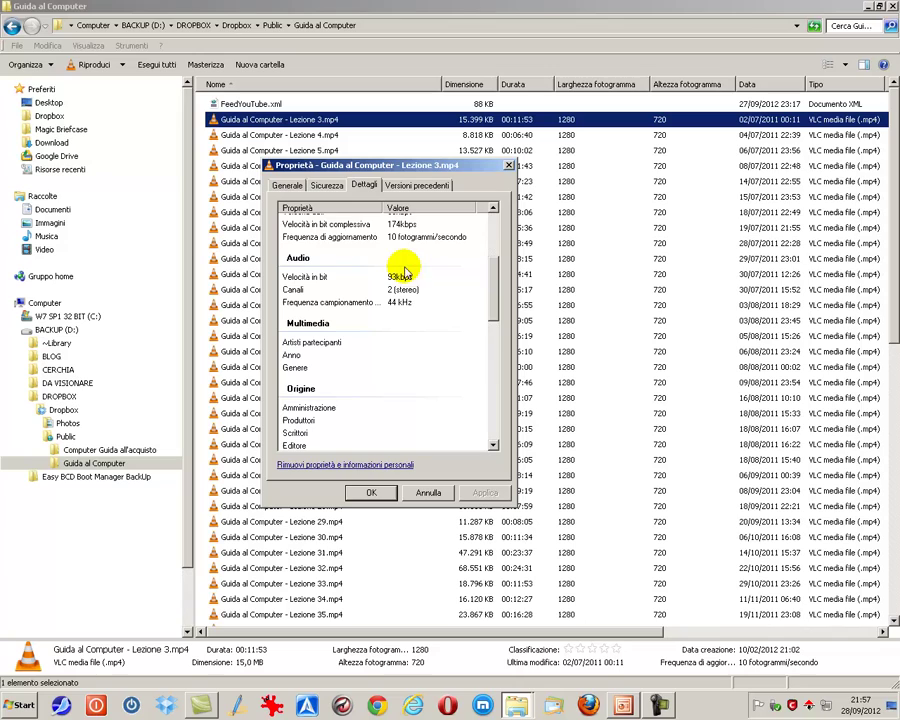
# Review the video and audio details of Guida al Computer - Lezione 3.mp4 and close its properties without making changes
pyautogui.scroll(2, 488, 286)
pyautogui.click(477, 260)
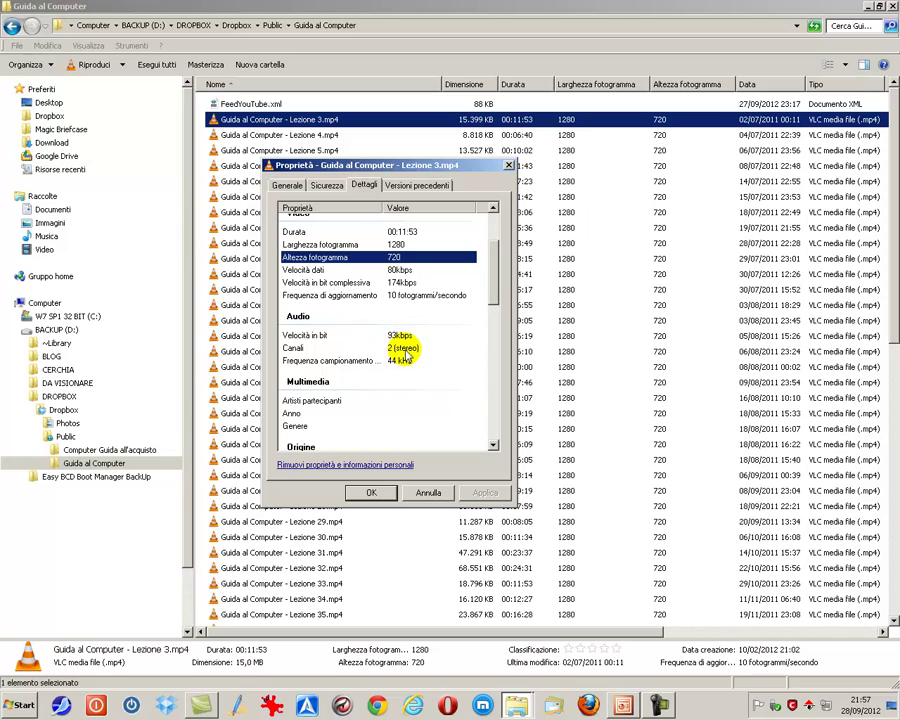
pyautogui.scroll(-1, 493, 302)
pyautogui.moveTo(493, 302); pyautogui.dragTo(490, 234)
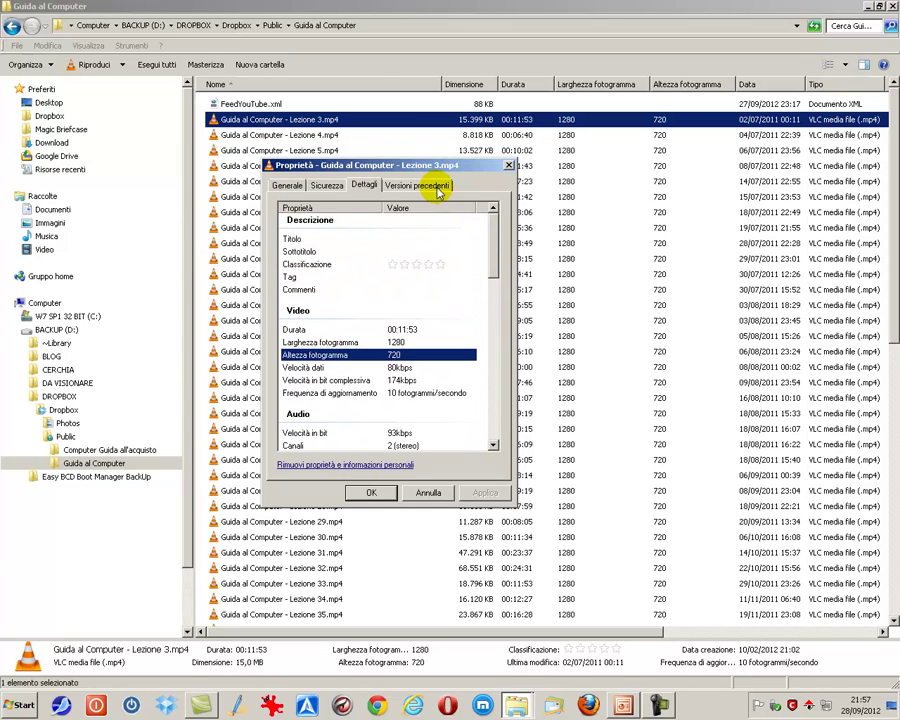
pyautogui.click(428, 494)
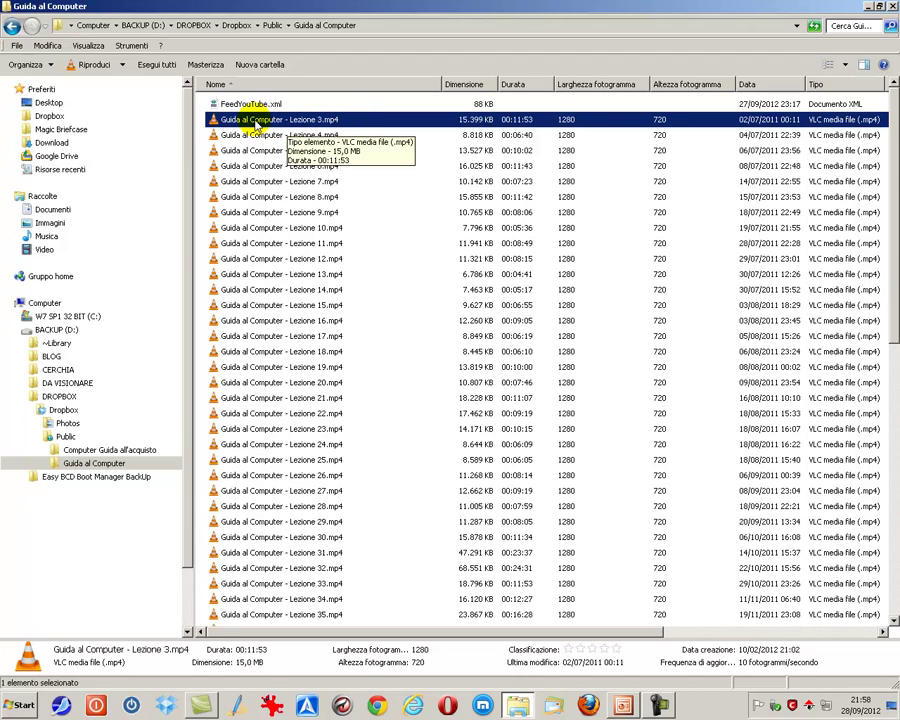
# Copy Guida al Computer - Lezione 3.mp4 to the Desktop, check it there, and return to the Guida al Computer folder
pyautogui.moveTo(257, 124); pyautogui.dragTo(60, 104)
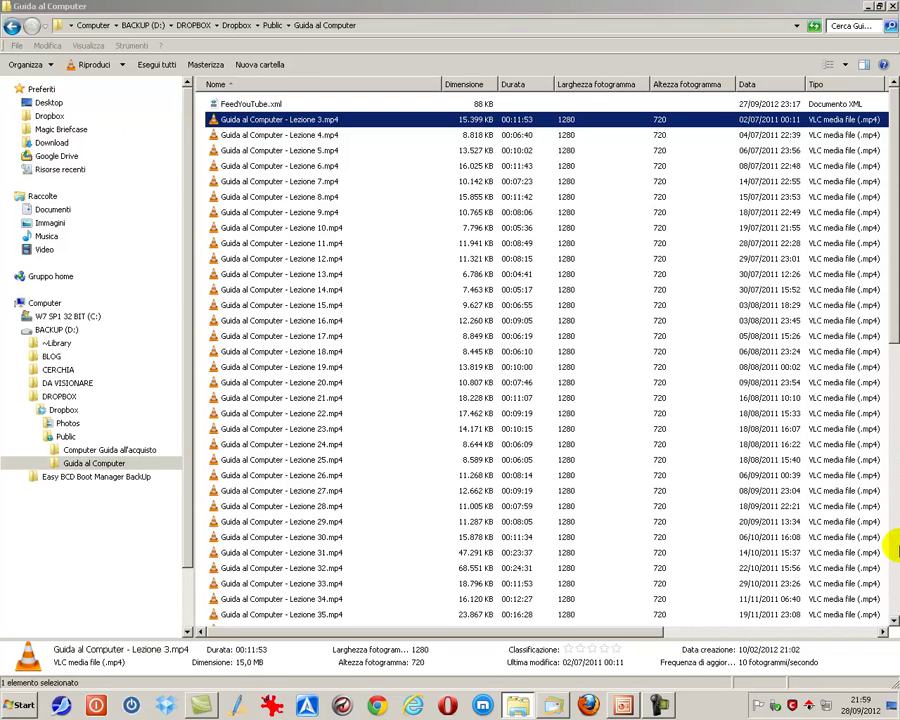
pyautogui.click(891, 711)
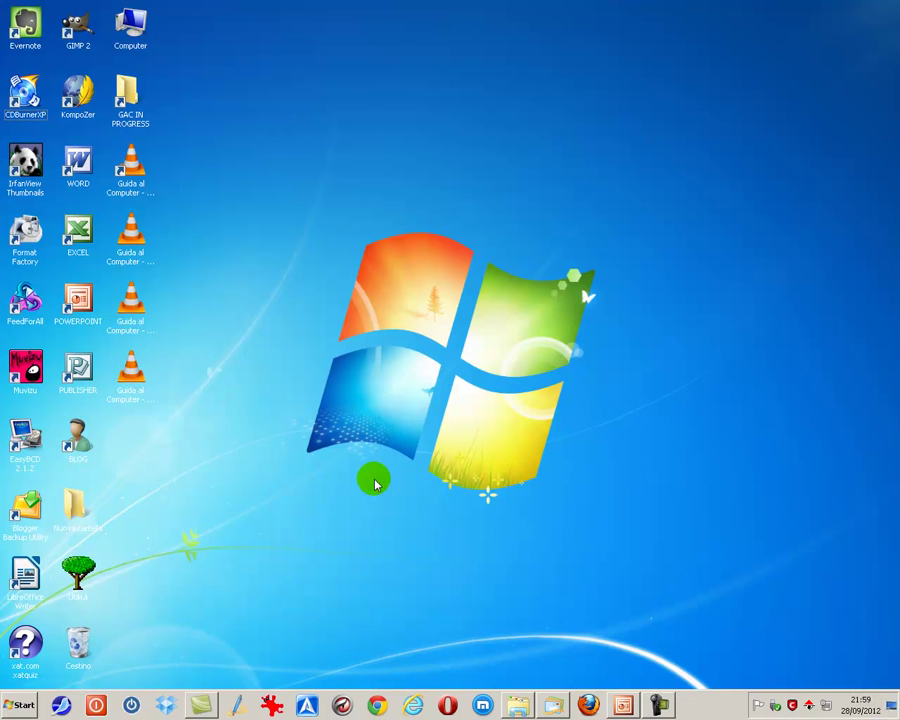
pyautogui.click(153, 388)
pyautogui.click(216, 415)
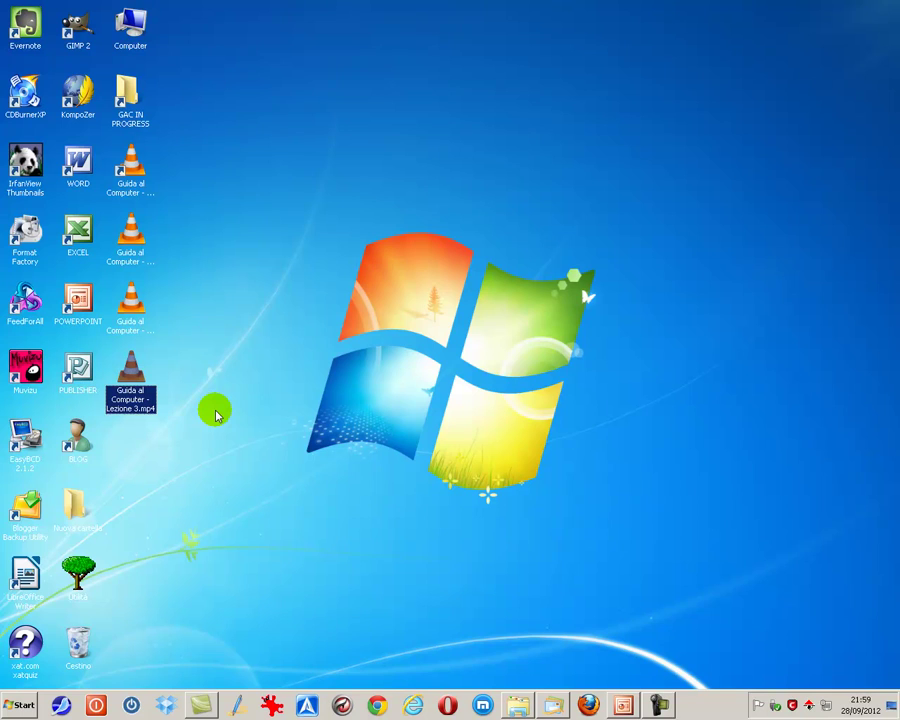
pyautogui.click(517, 705)
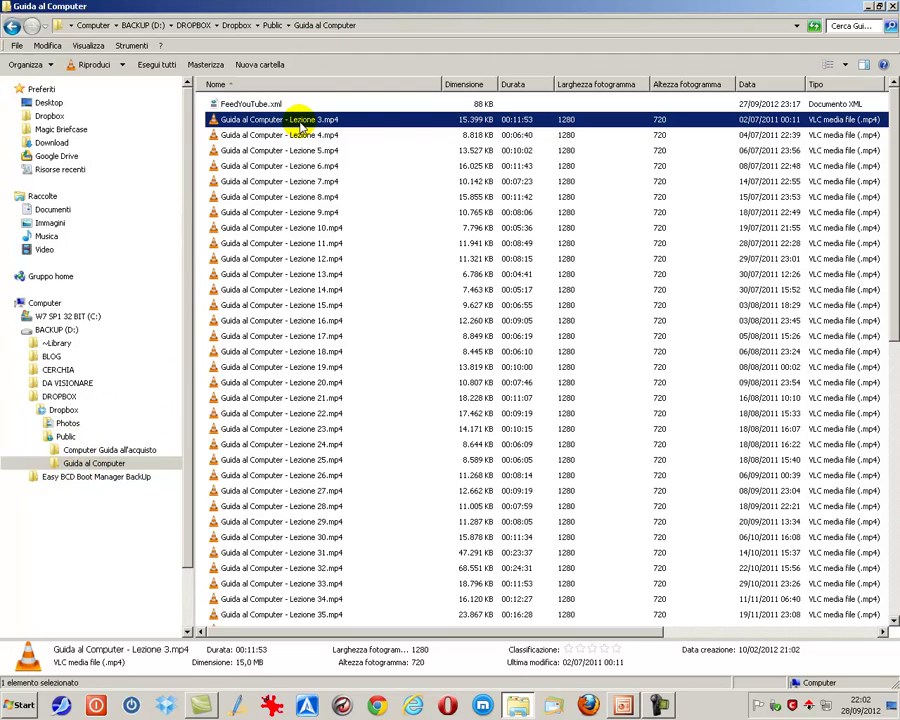
# Move Guida al Computer - Lezione 3.mp4 into the Public folder, check it there, and return to the Guida al Computer folder
pyautogui.moveTo(300, 126); pyautogui.dragTo(67, 440)
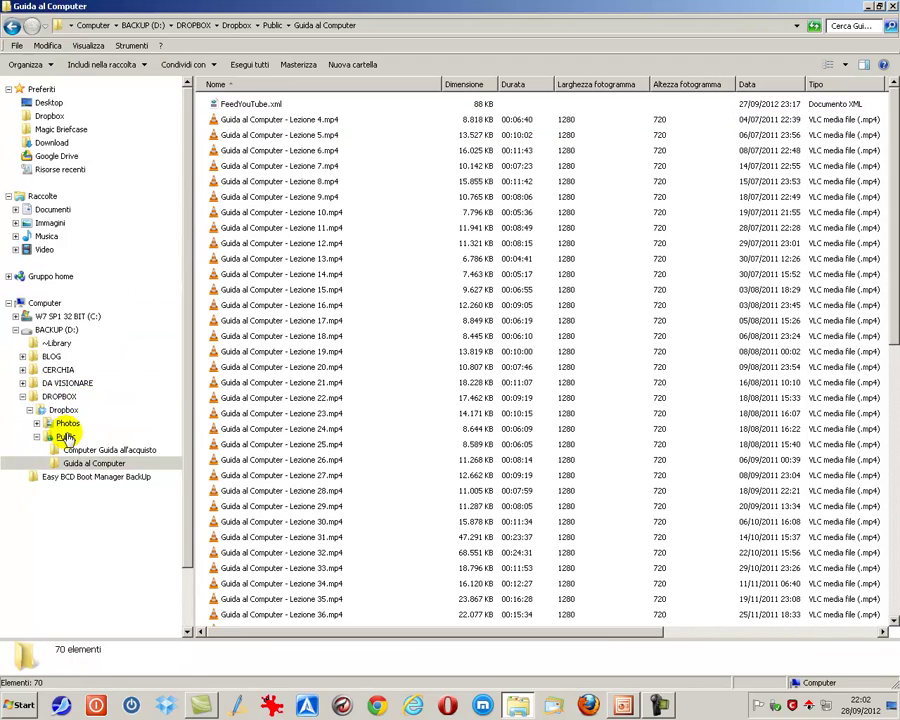
pyautogui.click(66, 438)
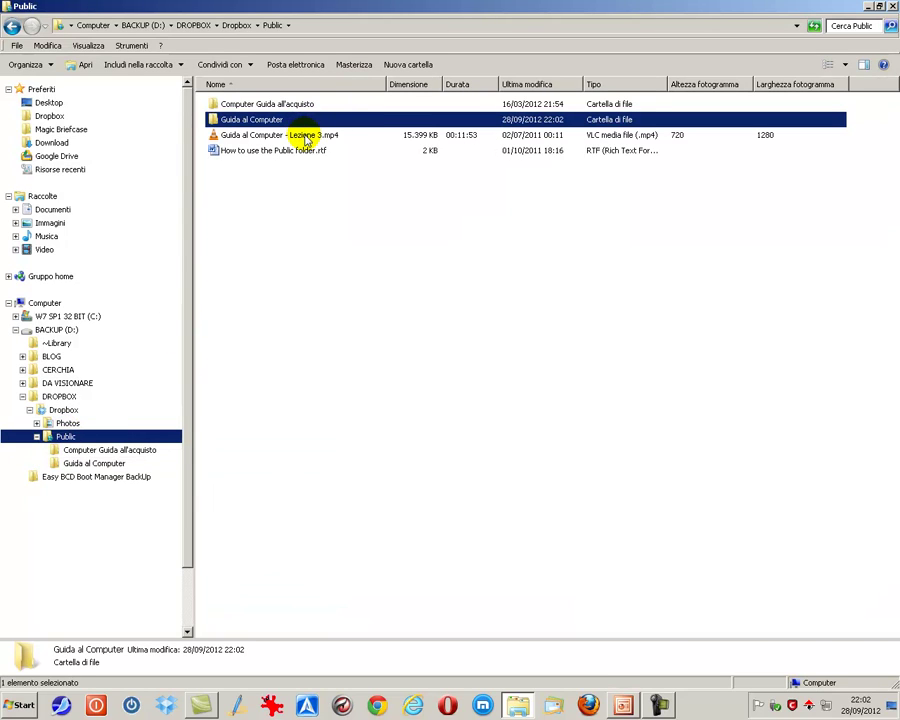
pyautogui.click(89, 465)
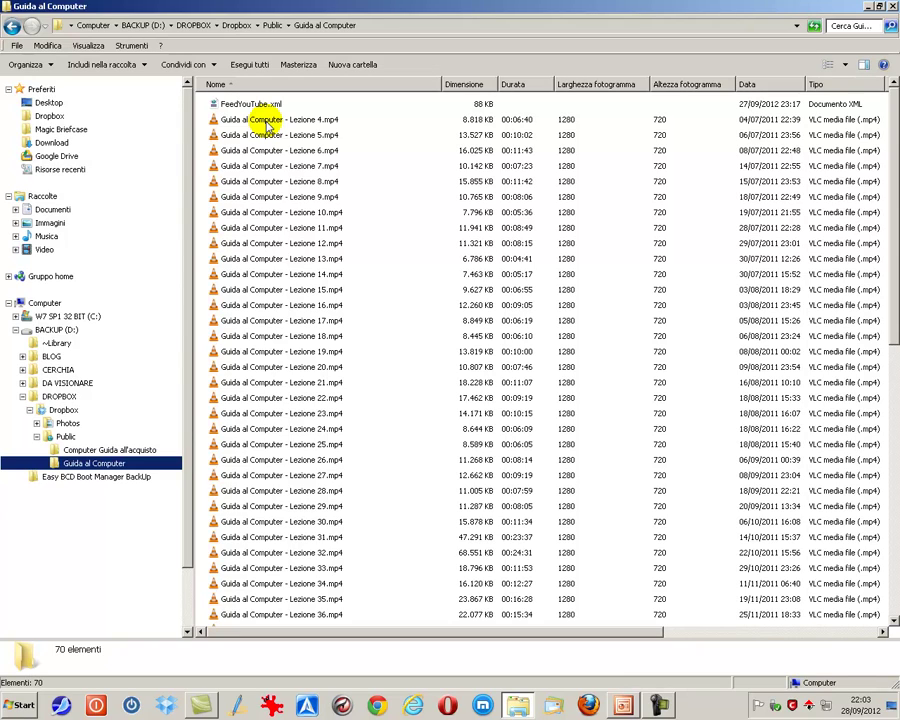
# Move Guida al Computer - Lezione 4.mp4 to the Desktop instead of copying it, check the desktop, and return to the folder window
pyautogui.click(269, 122)
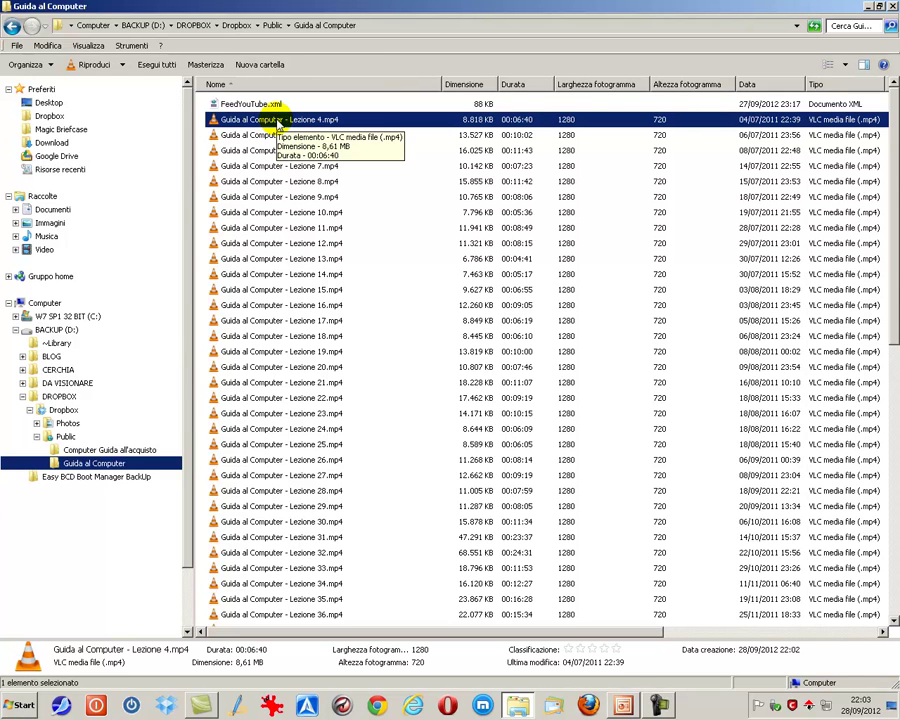
pyautogui.click(52, 104)
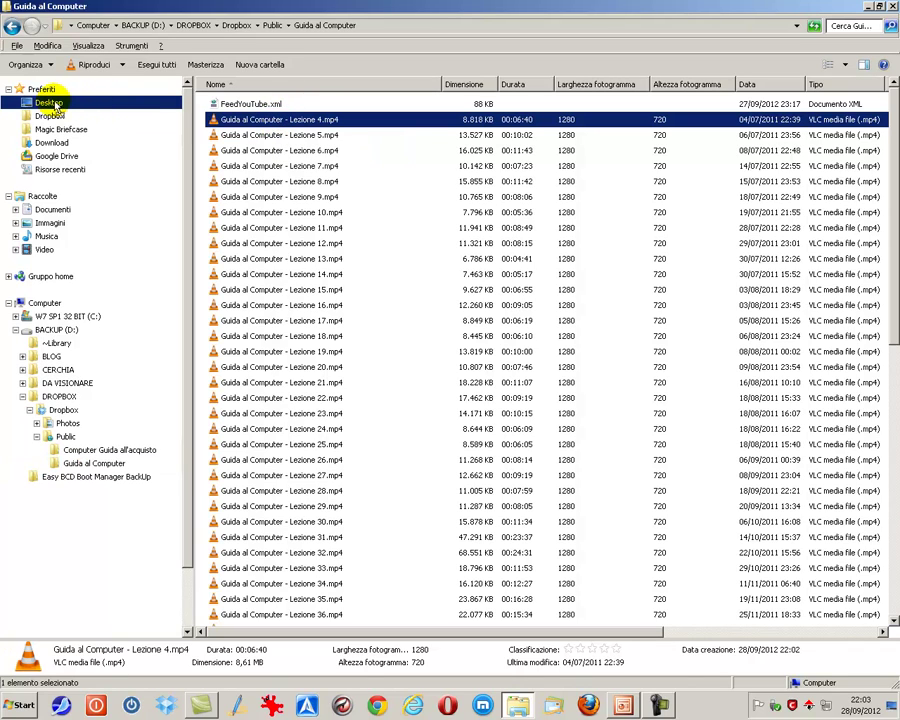
pyautogui.click(62, 383)
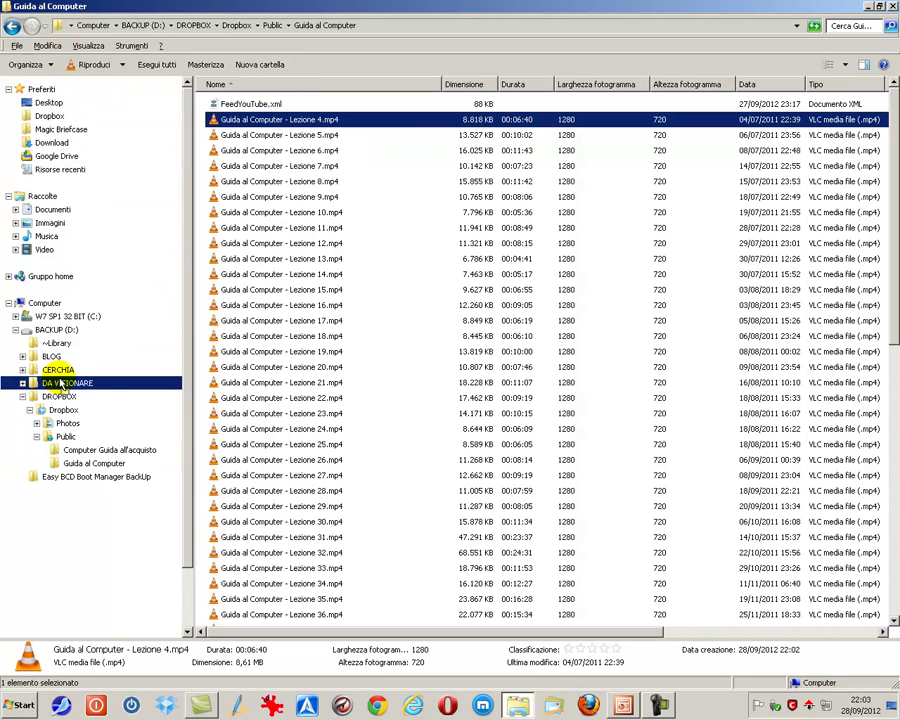
pyautogui.click(58, 397)
pyautogui.click(66, 437)
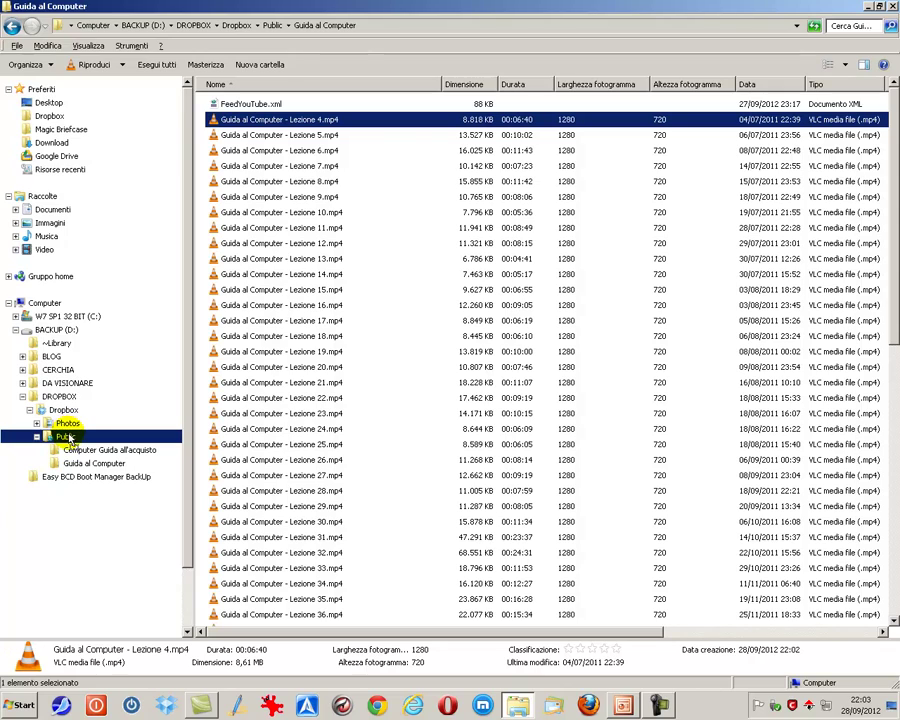
pyautogui.moveTo(88, 463); pyautogui.dragTo(58, 109)
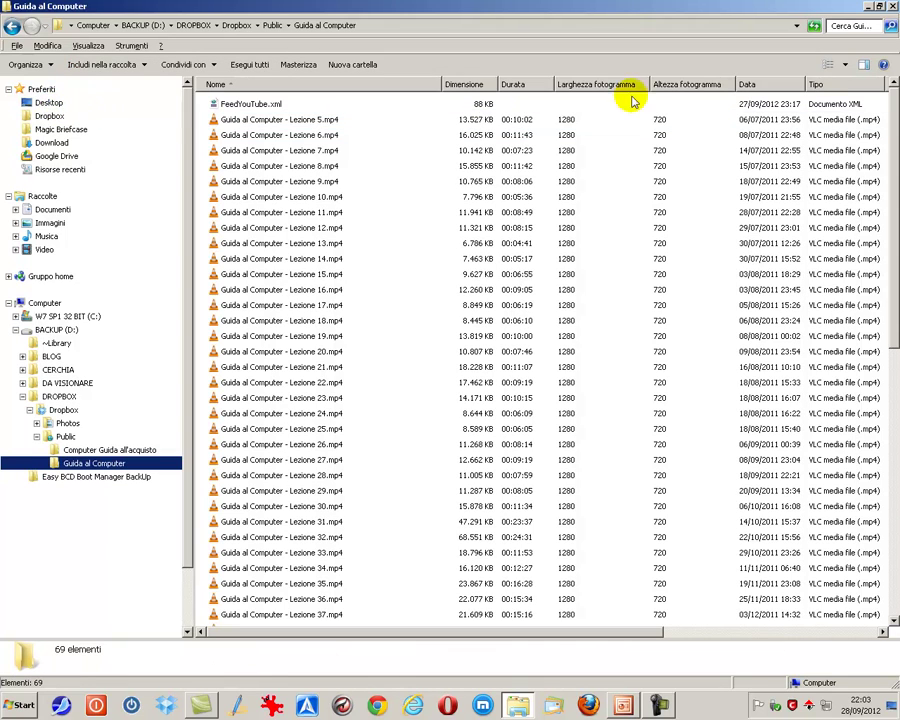
pyautogui.click(868, 8)
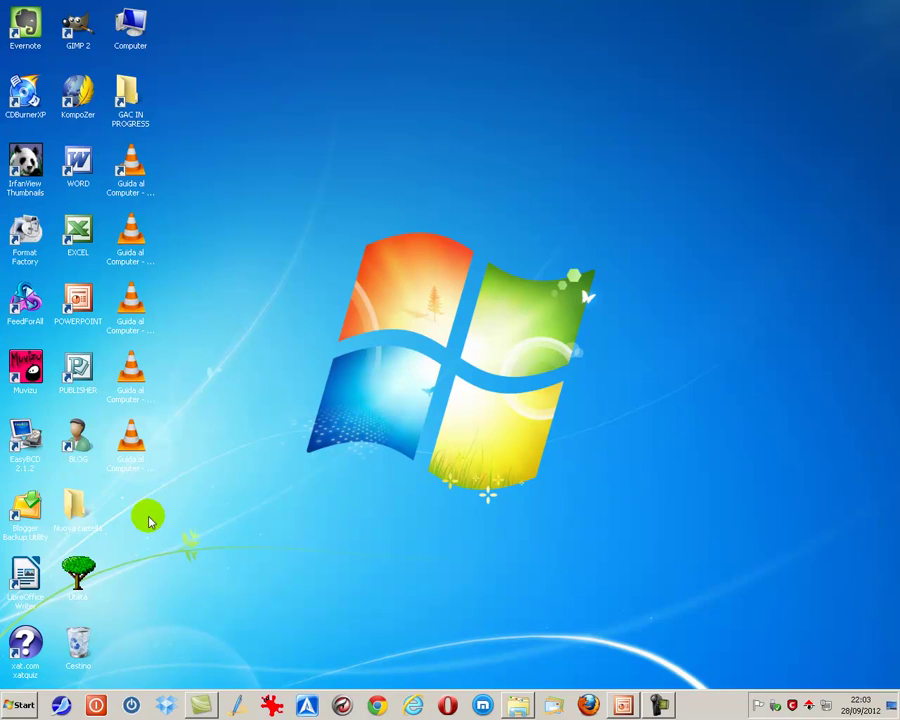
pyautogui.click(517, 703)
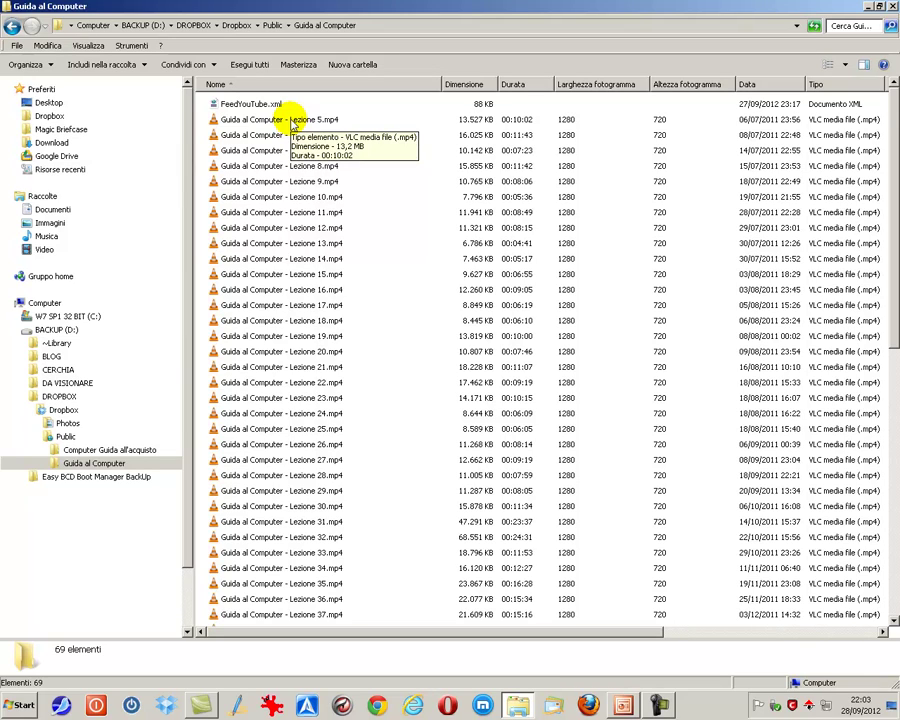
# Move Guida al Computer - Lezione 5.mp4 into the Public folder, check it there, and return to the Guida al Computer folder
pyautogui.click(265, 119)
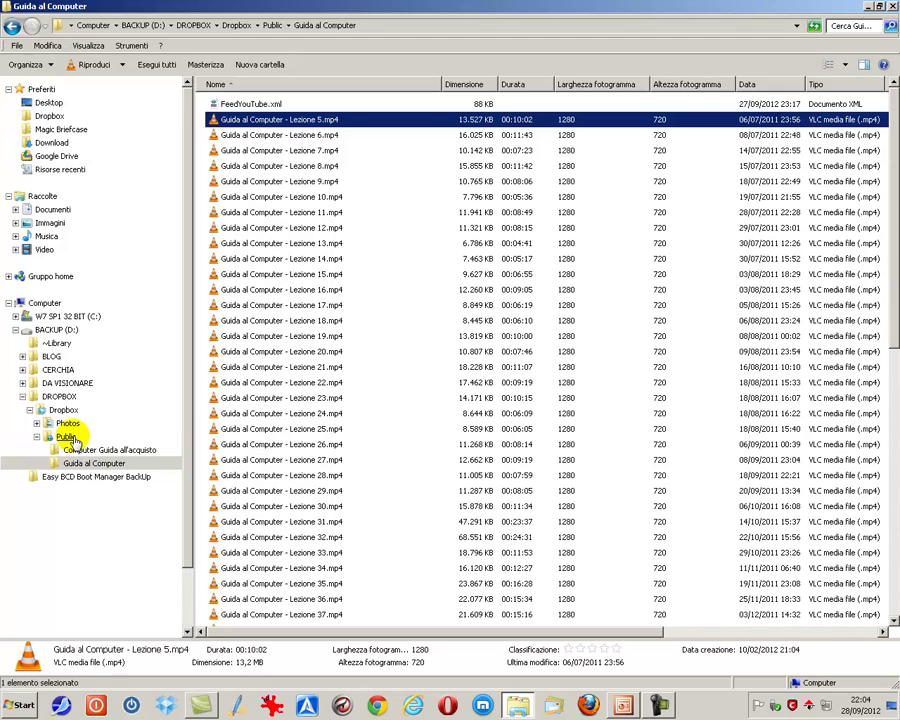
pyautogui.press('Delete')
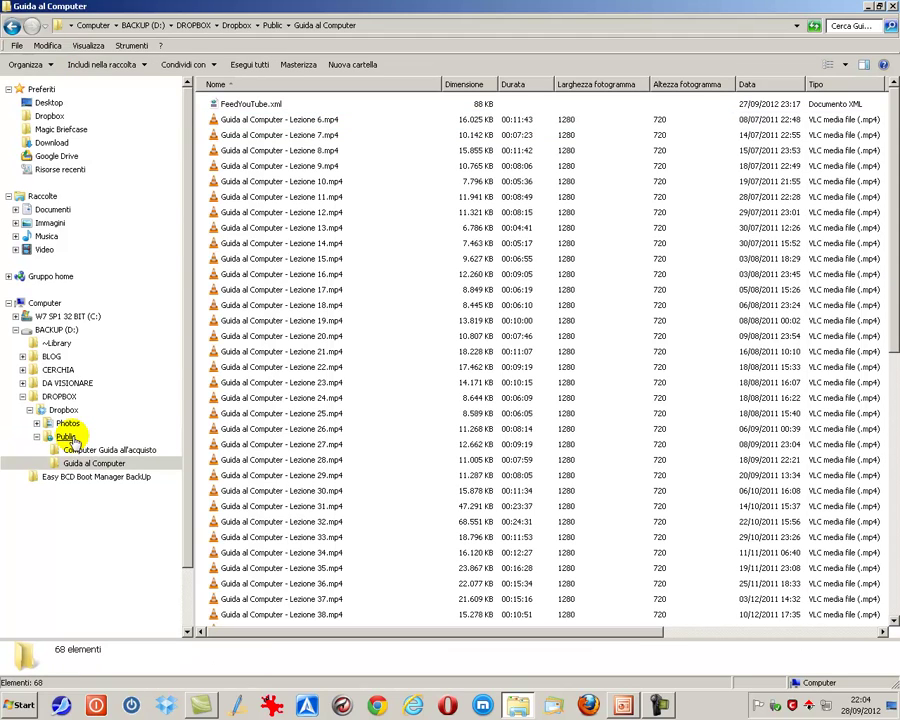
pyautogui.click(66, 437)
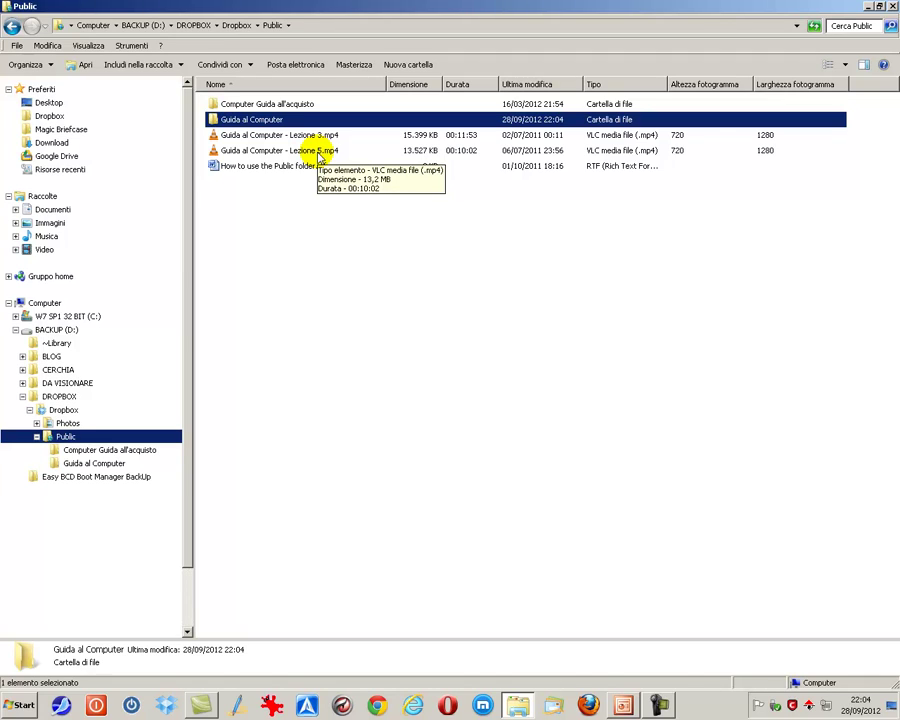
pyautogui.click(128, 463)
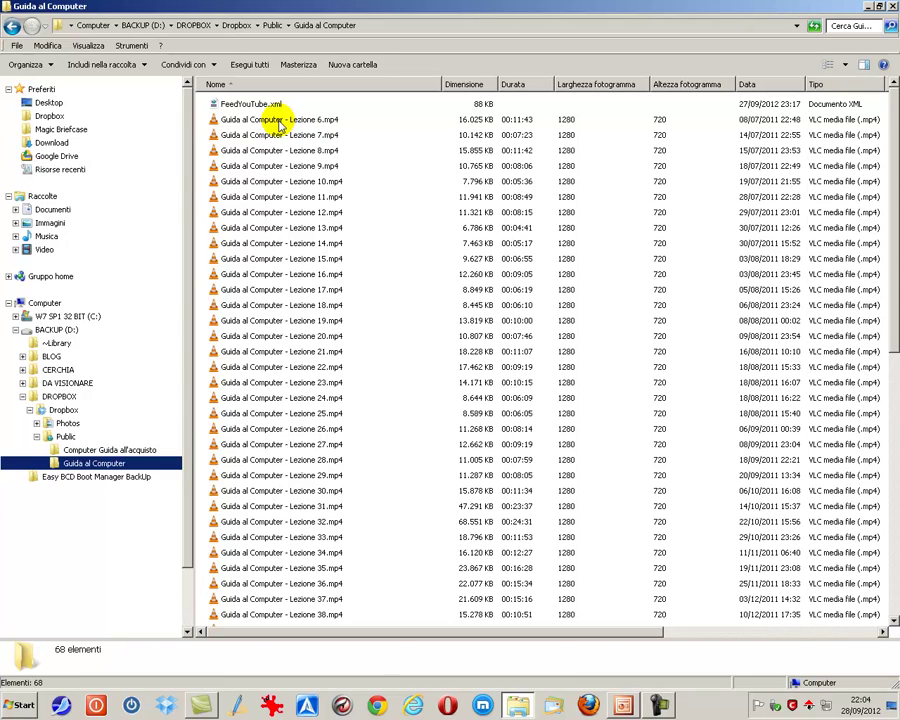
# Copy Guida al Computer - Lezione 6.mp4 to both the Desktop and the Public folder, keeping the original, and select the copy in Public
pyautogui.click(280, 120)
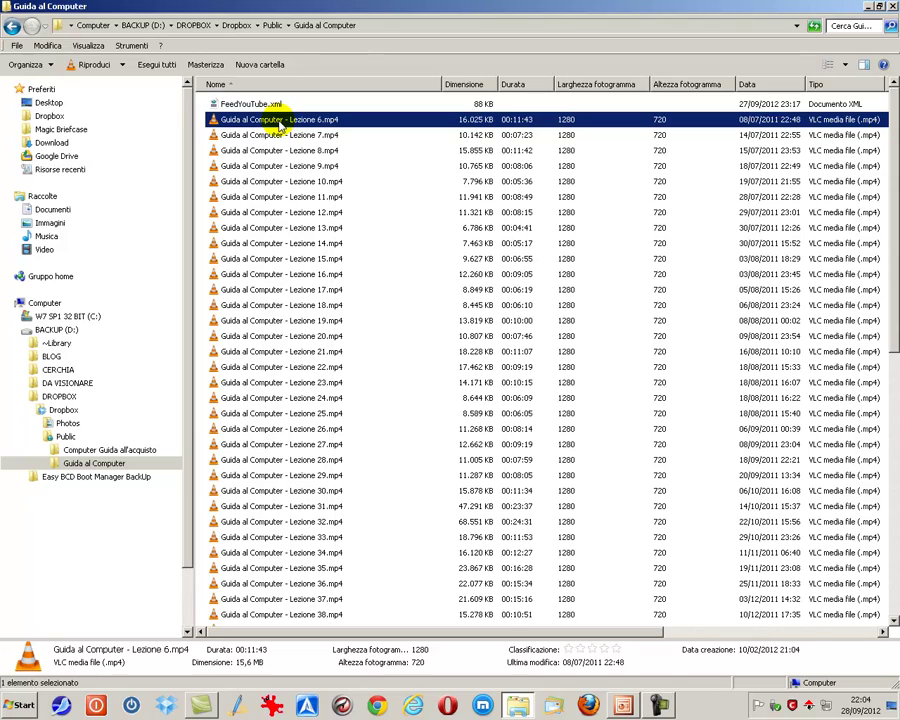
pyautogui.moveTo(280, 122); pyautogui.dragTo(50, 103)
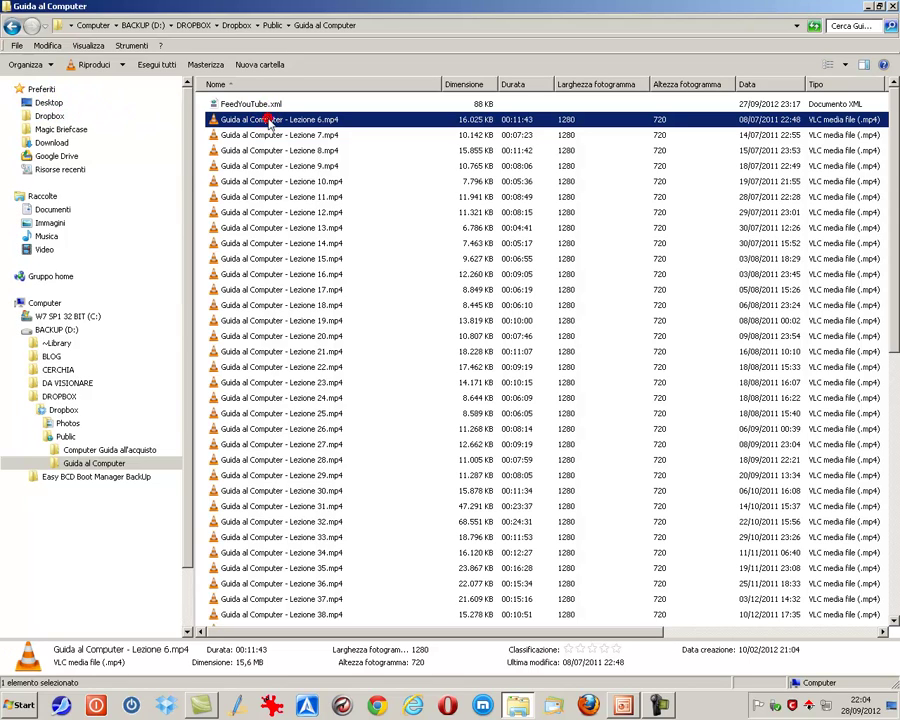
pyautogui.moveTo(268, 122); pyautogui.dragTo(70, 441)
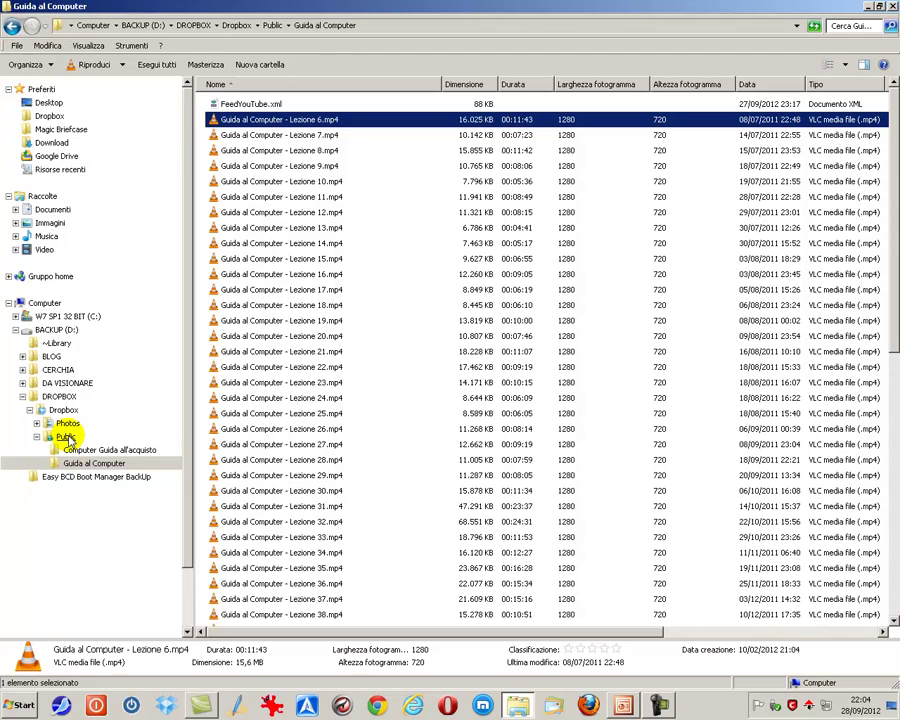
pyautogui.click(65, 437)
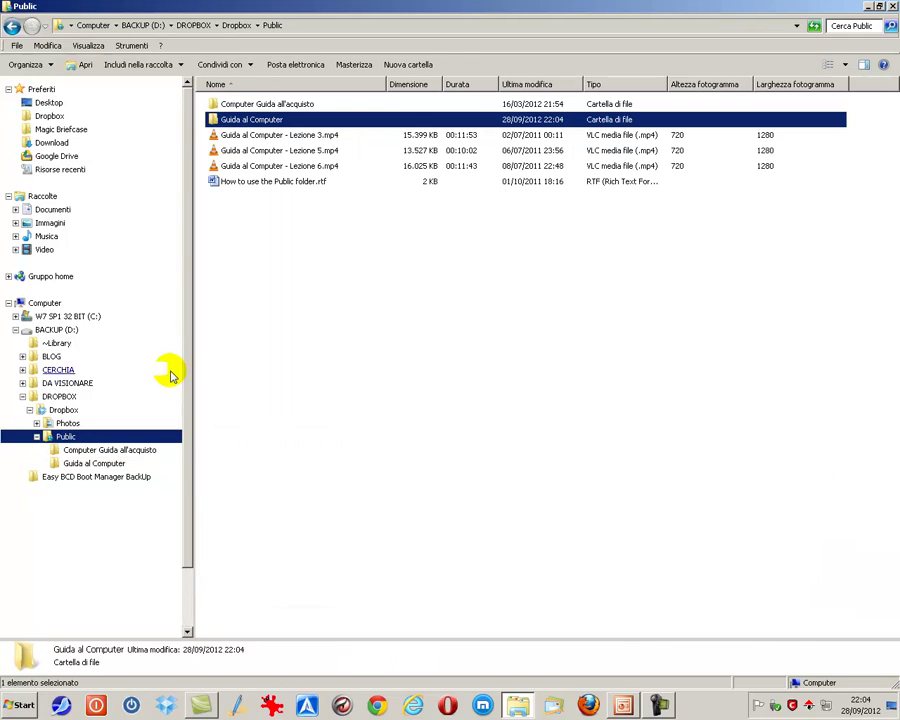
pyautogui.click(286, 167)
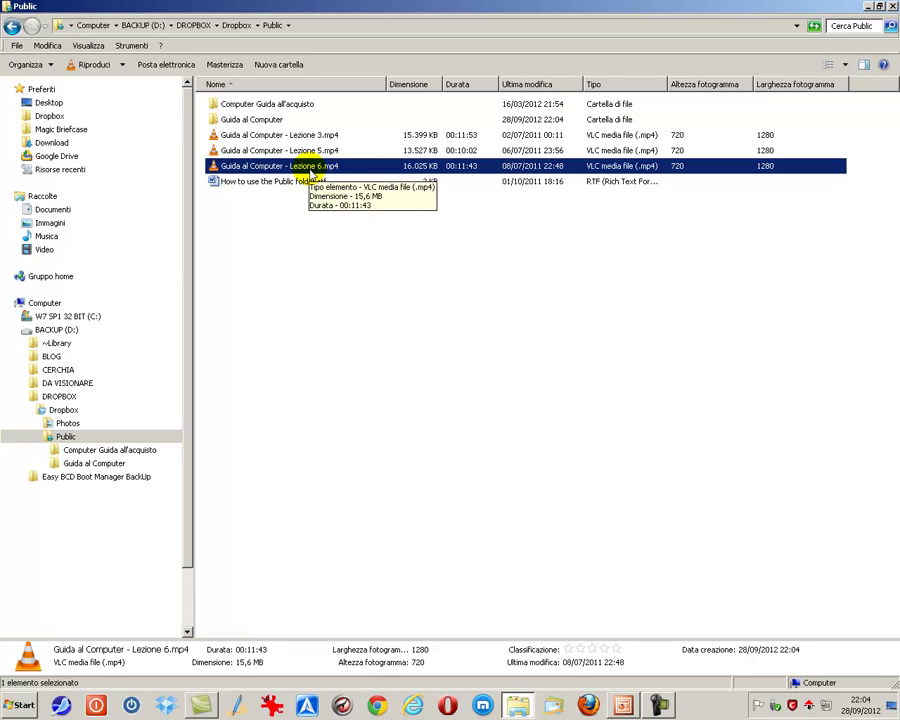
# Check the copy of Guida al Computer - Lezione 6.mp4 on the desktop and the original in the Guida al Computer folder
pyautogui.click(868, 7)
pyautogui.click(126, 528)
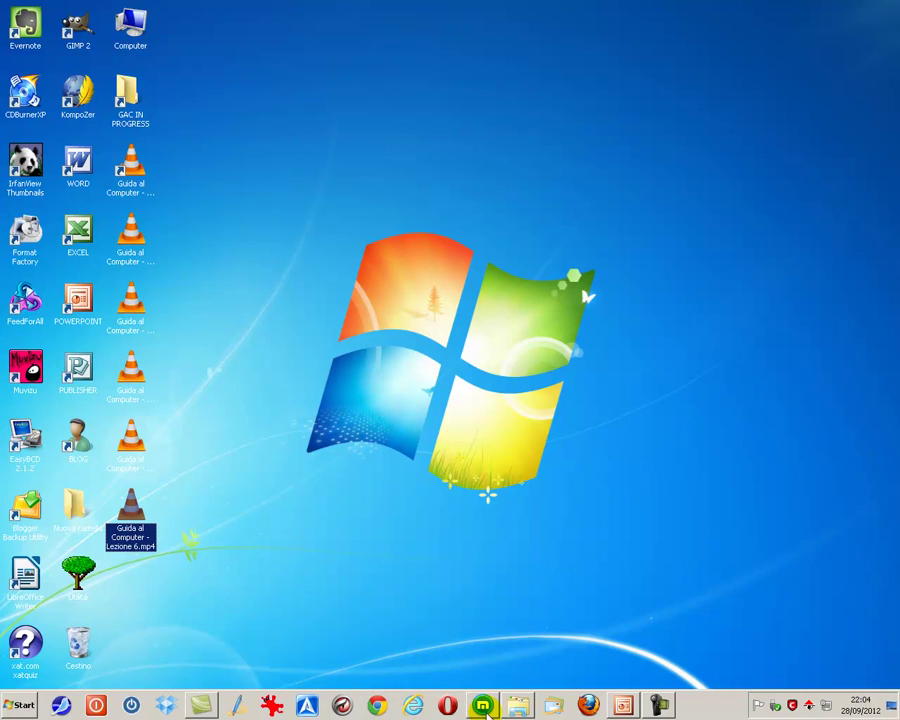
pyautogui.click(520, 706)
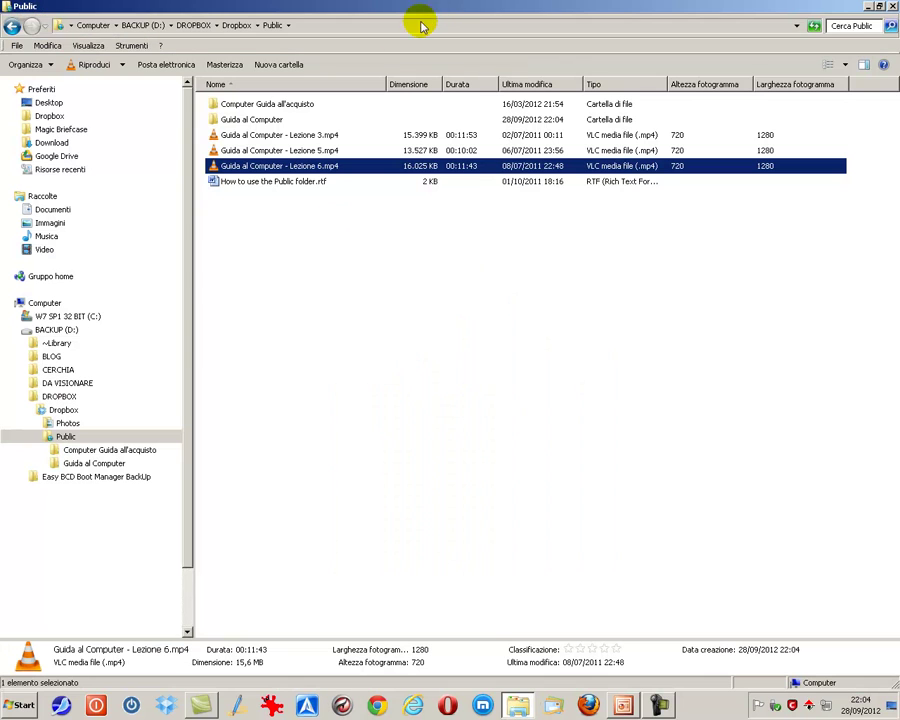
pyautogui.click(84, 466)
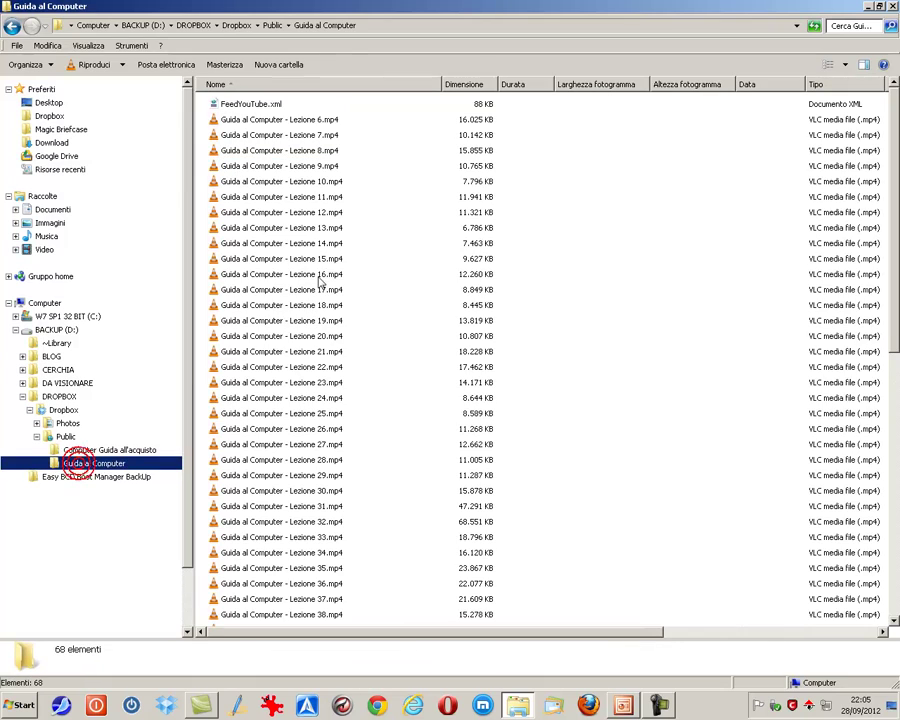
pyautogui.click(516, 707)
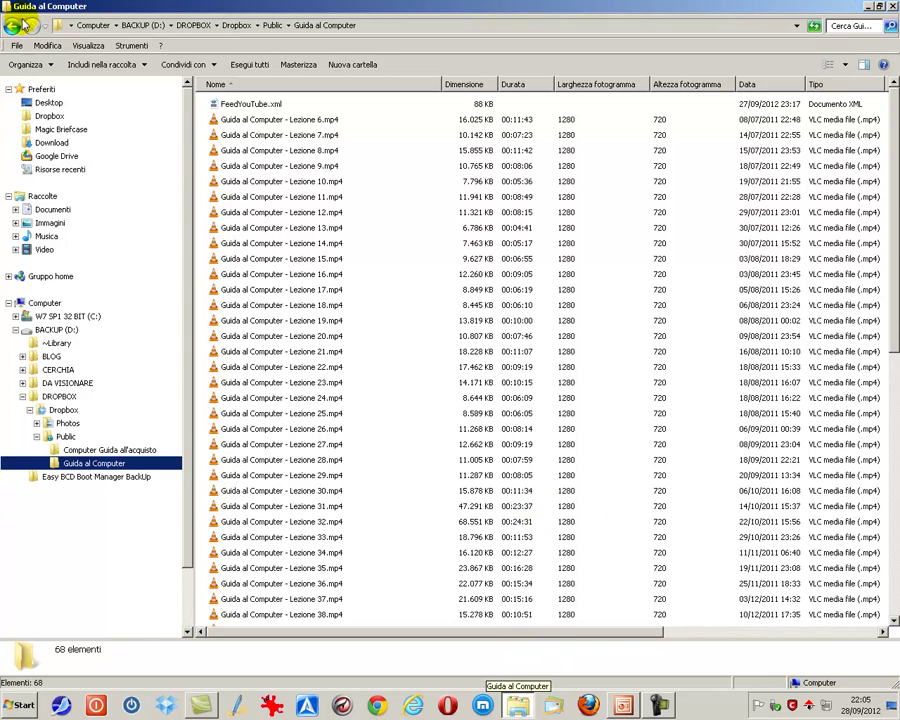
pyautogui.click(516, 707)
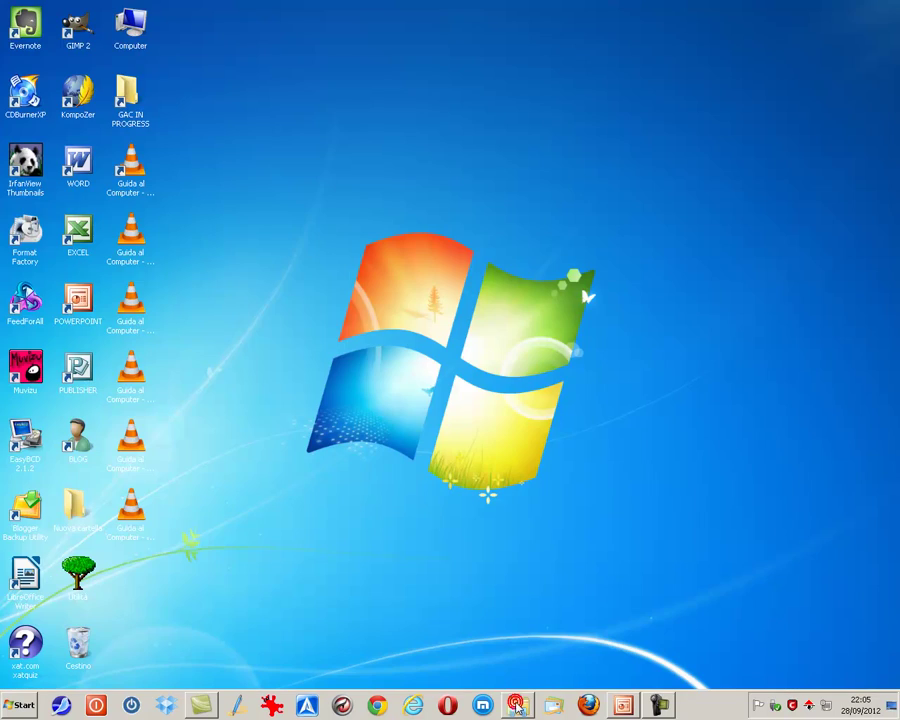
pyautogui.click(516, 707)
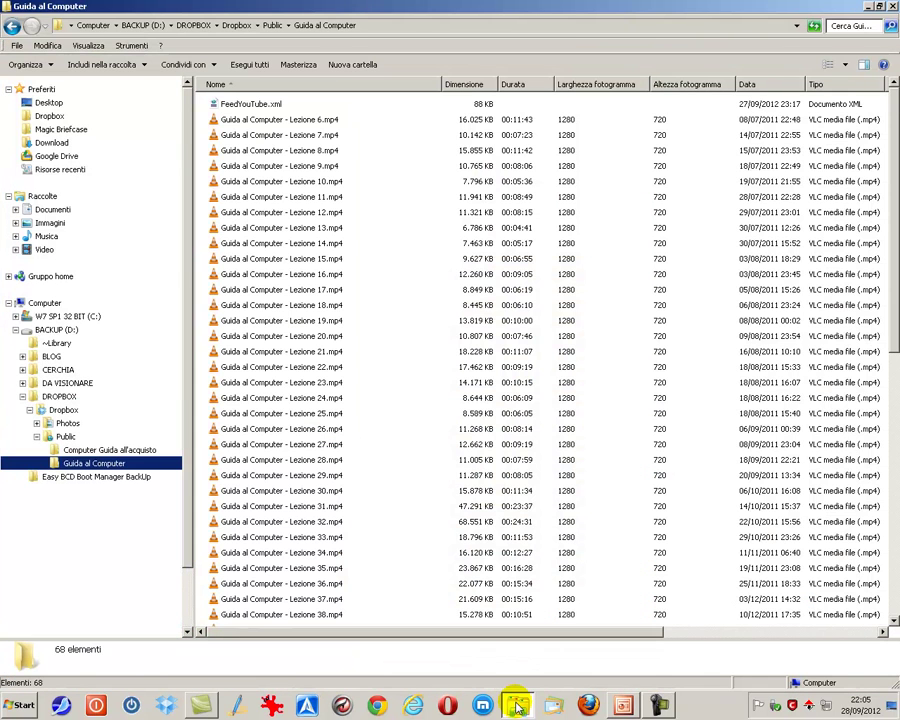
pyautogui.click(516, 707)
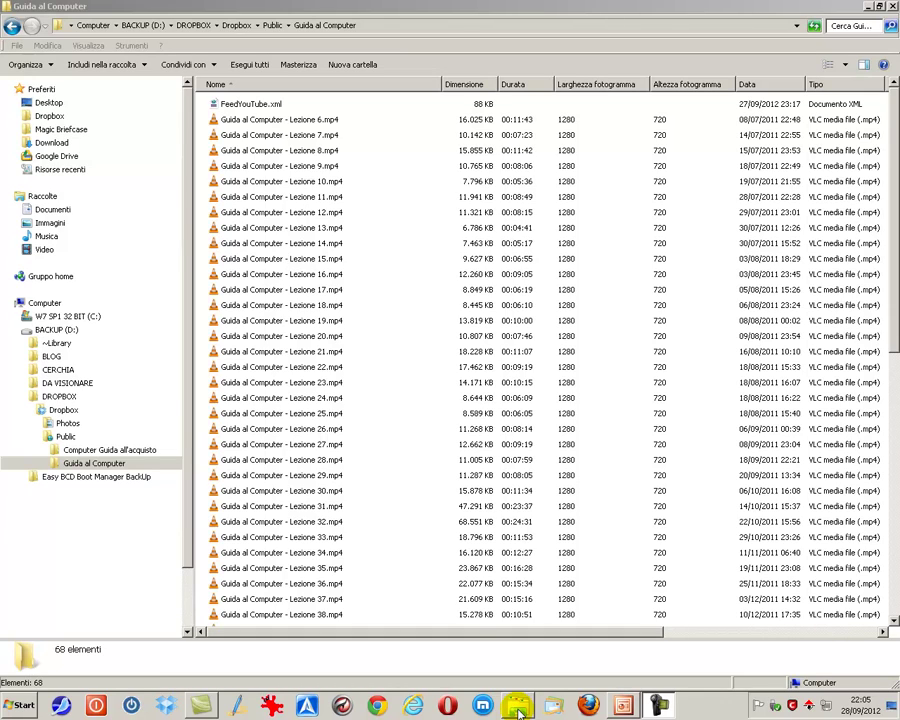
# Open a second Windows Explorer window and arrange both folder windows side by side
pyautogui.rightClick(518, 711)
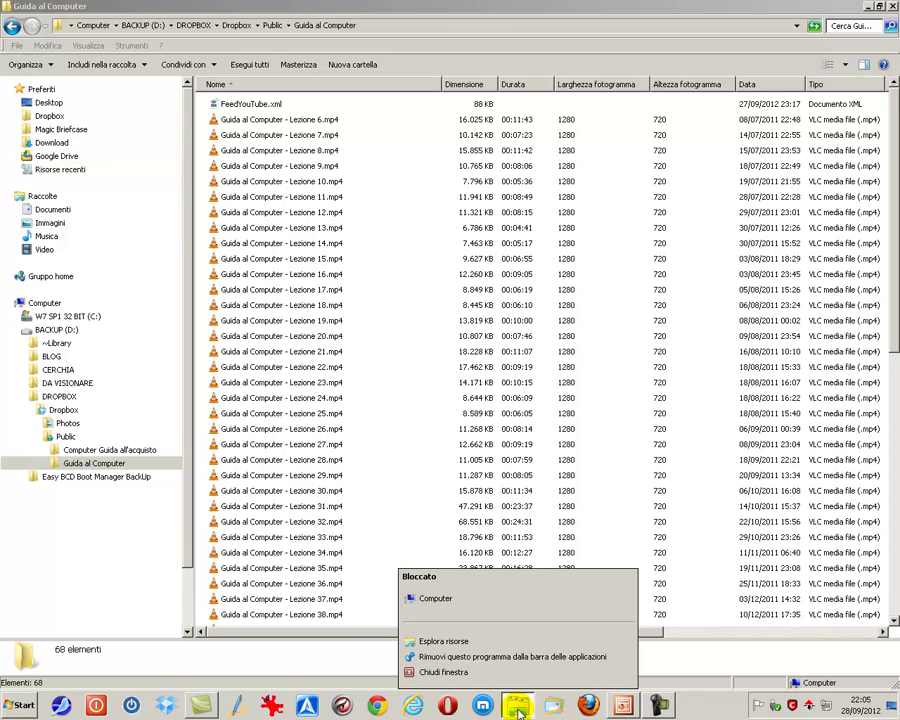
pyautogui.click(445, 642)
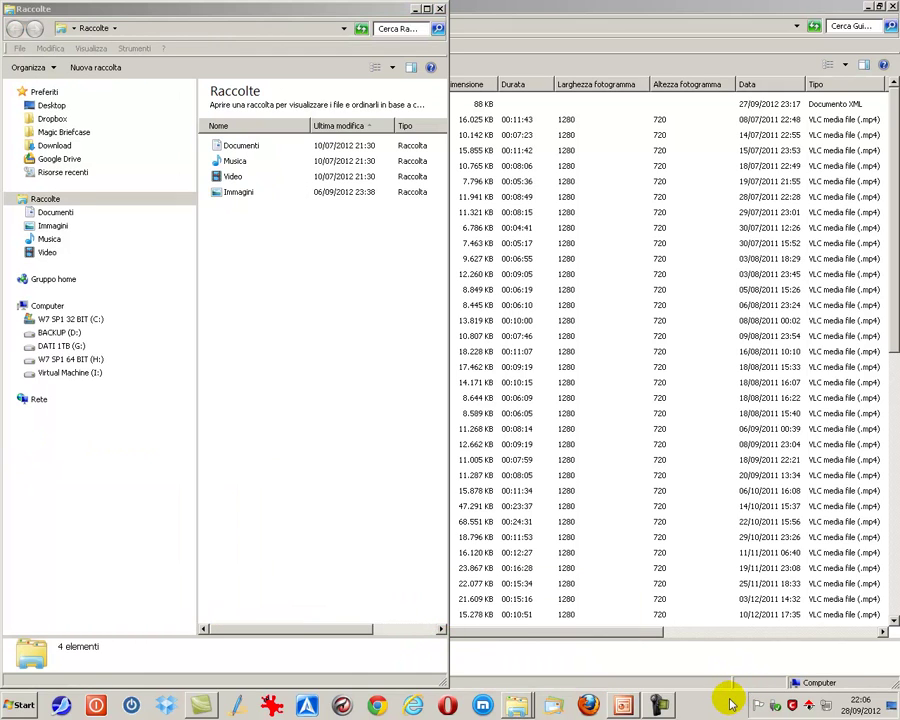
pyautogui.rightClick(731, 703)
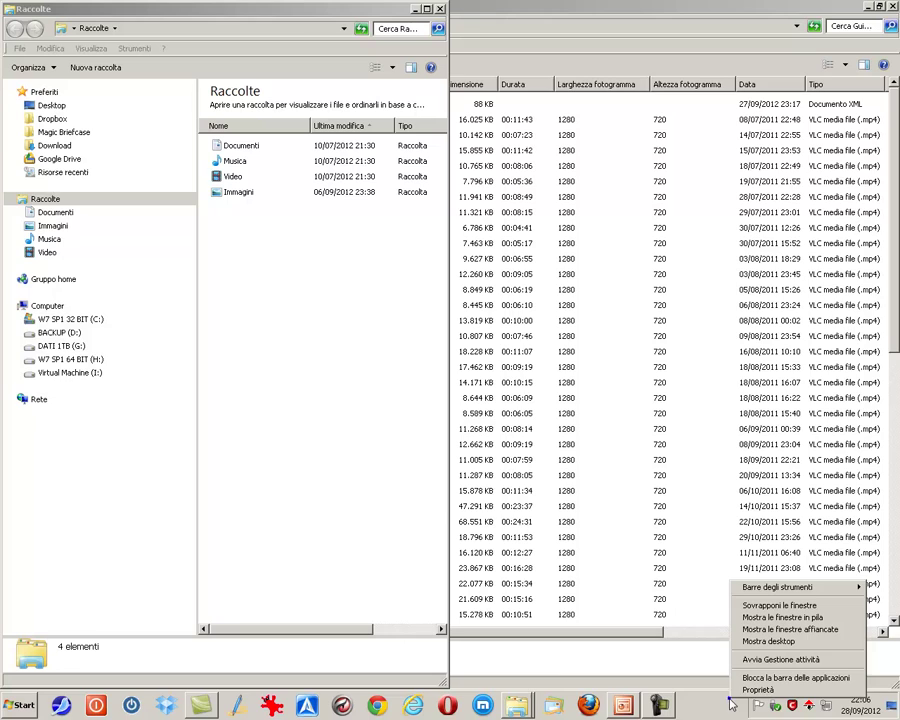
pyautogui.click(752, 628)
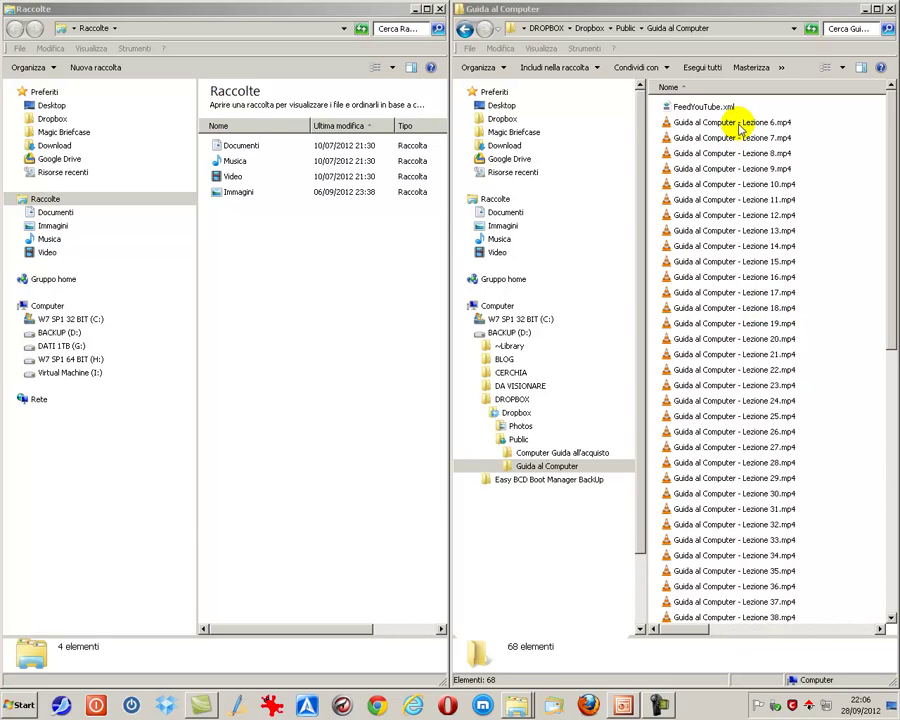
# Copy Guida al Computer - Lezione 7.mp4 from the Guida al Computer window to drive W7 SP1 64 BIT (H:) and open that drive
pyautogui.click(743, 137)
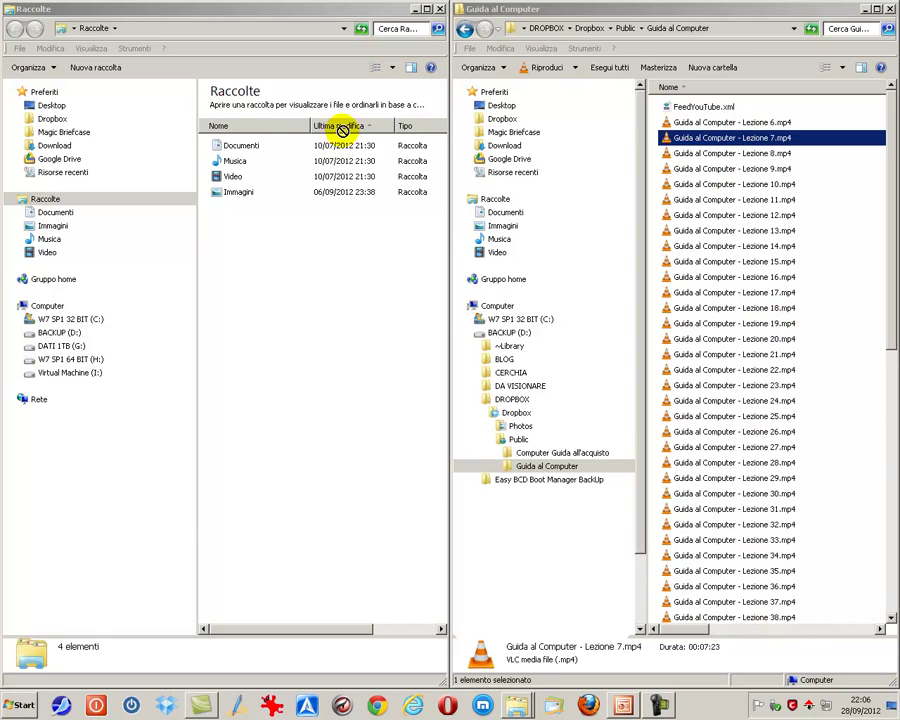
pyautogui.click(53, 119)
pyautogui.moveTo(57, 122); pyautogui.dragTo(50, 114)
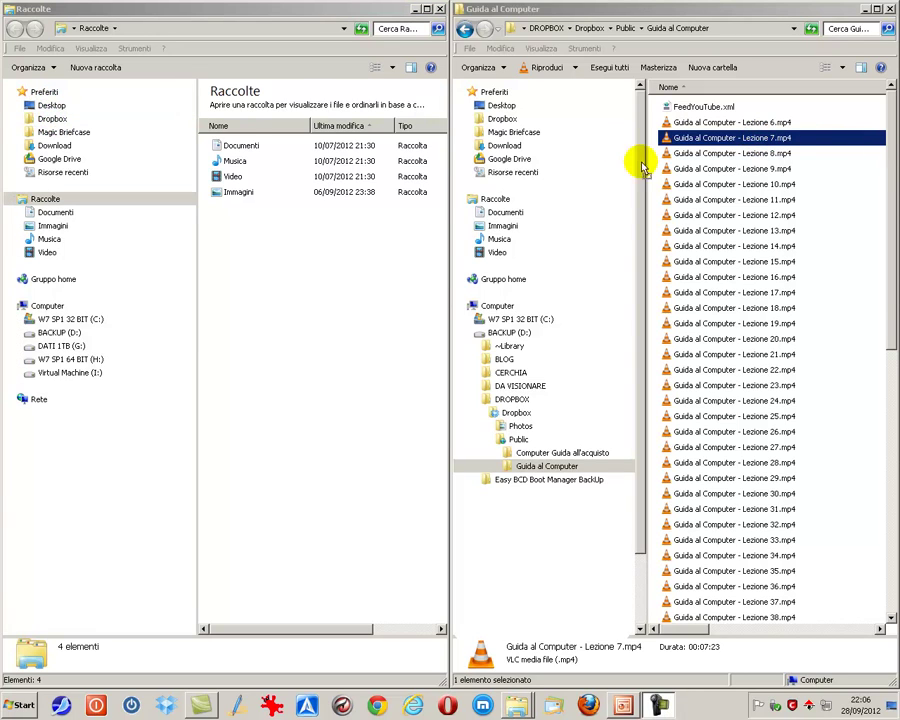
pyautogui.moveTo(700, 137); pyautogui.dragTo(61, 362)
pyautogui.click(61, 362)
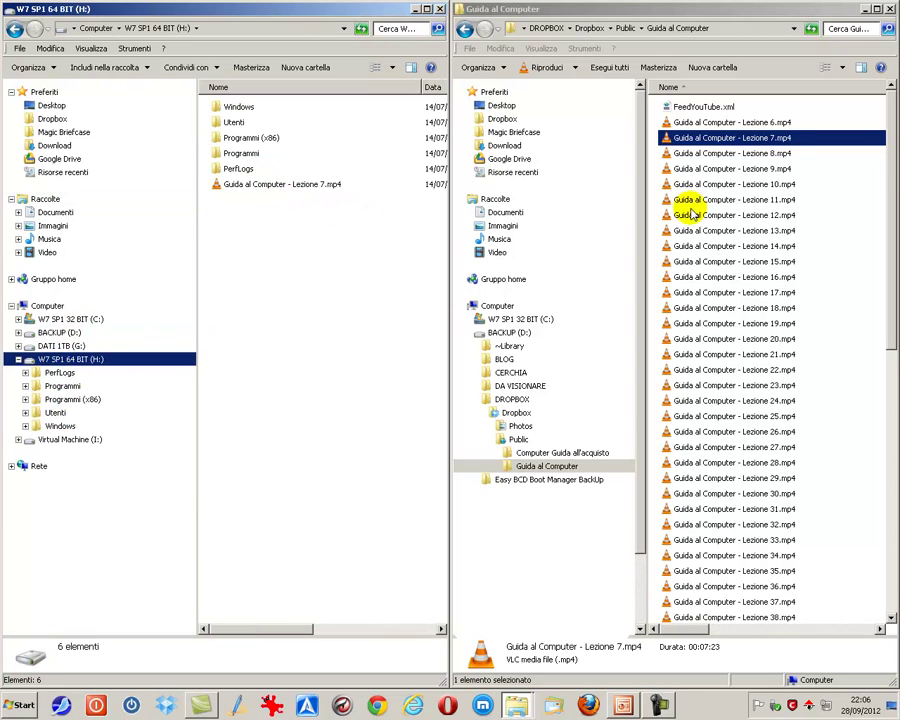